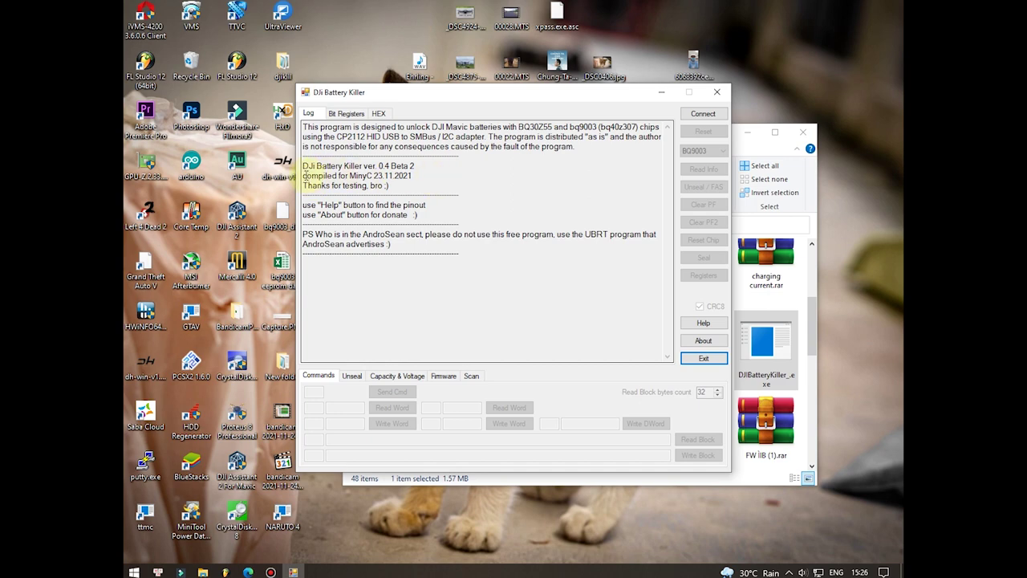
Step: Review the program's version credits and About information, checking the thanked contributor's channel link and the donation page
drag(304, 175, 395, 184)
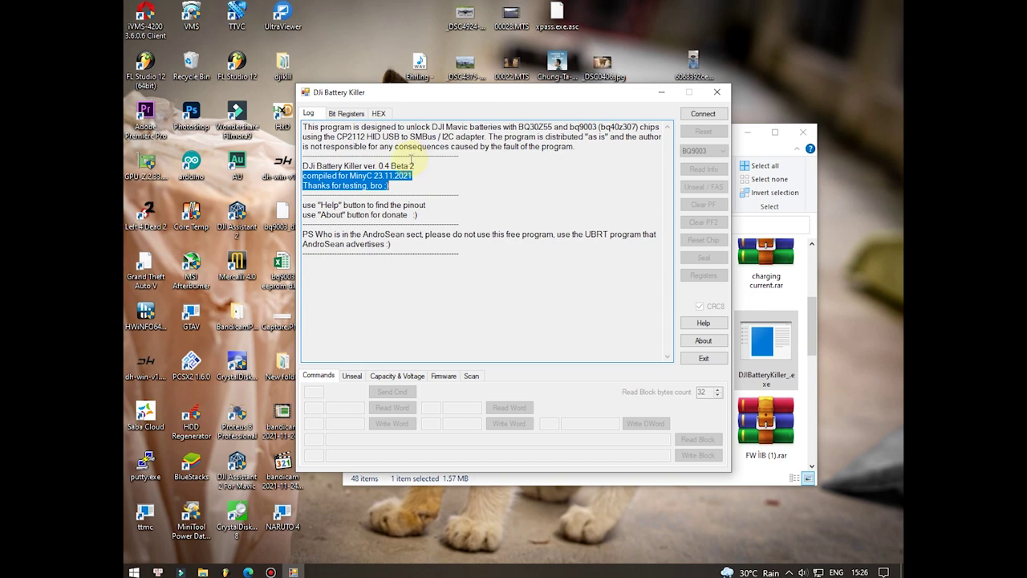
click(701, 340)
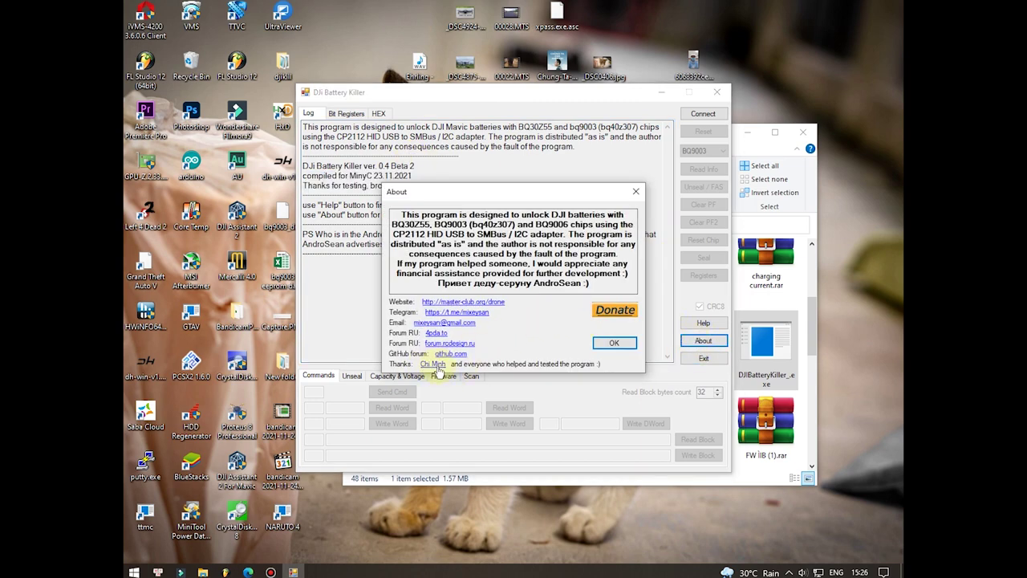
click(434, 365)
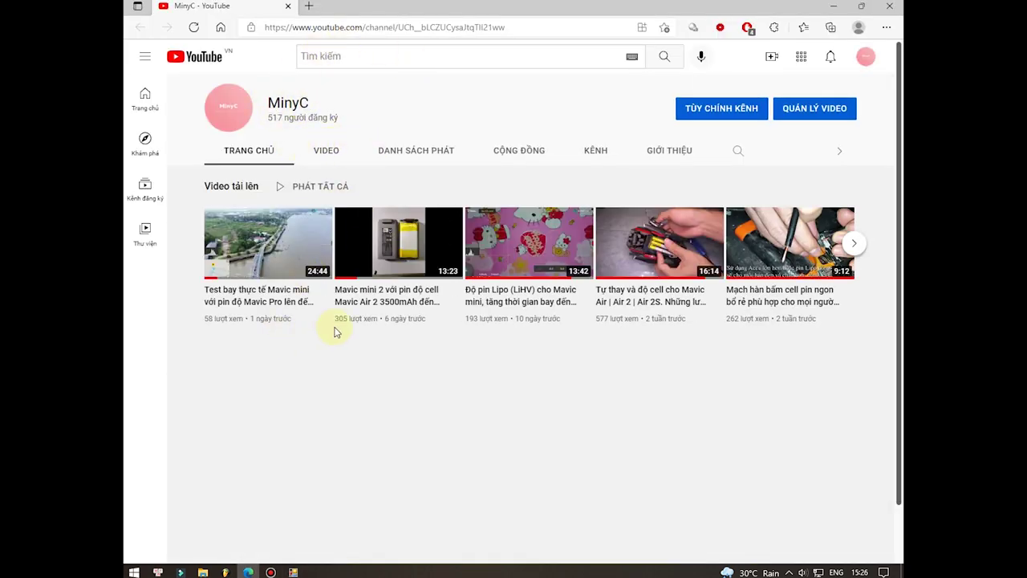
click(833, 5)
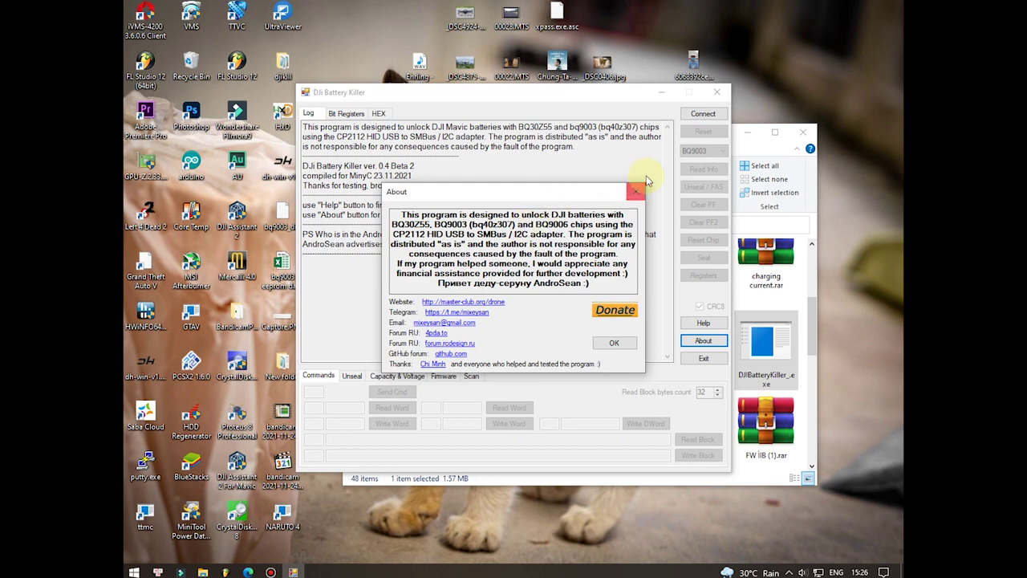
click(615, 310)
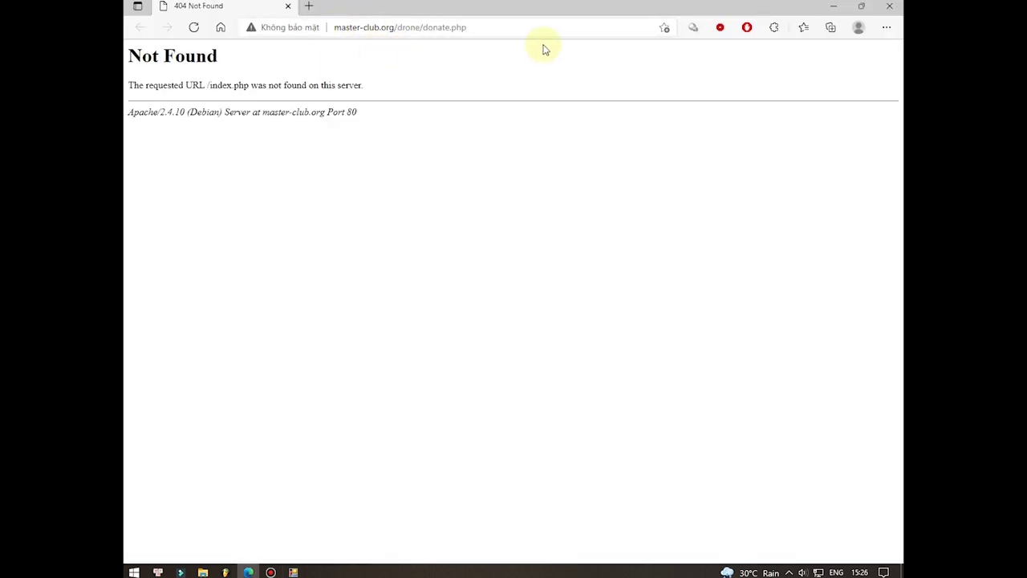
click(893, 7)
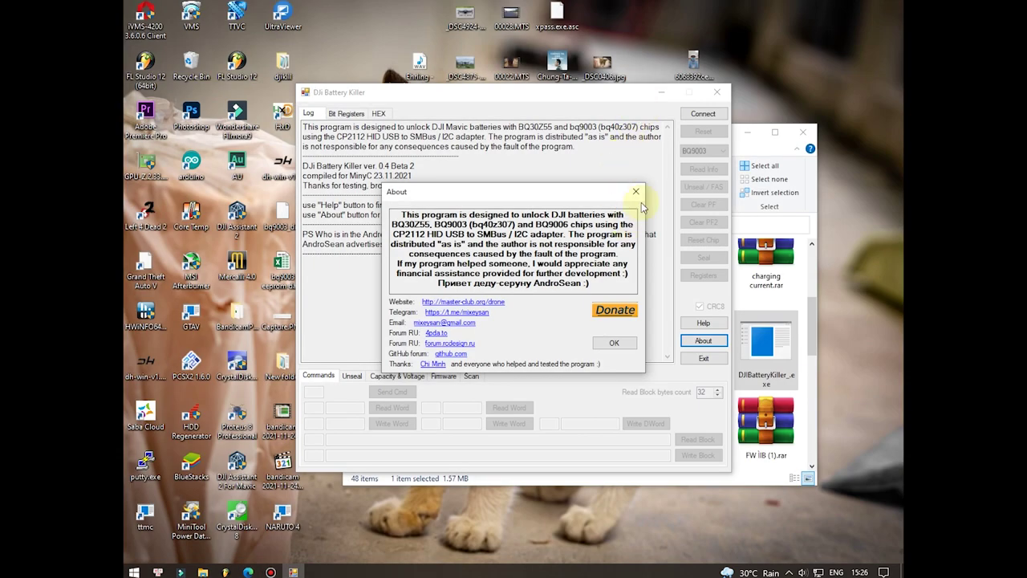
click(638, 191)
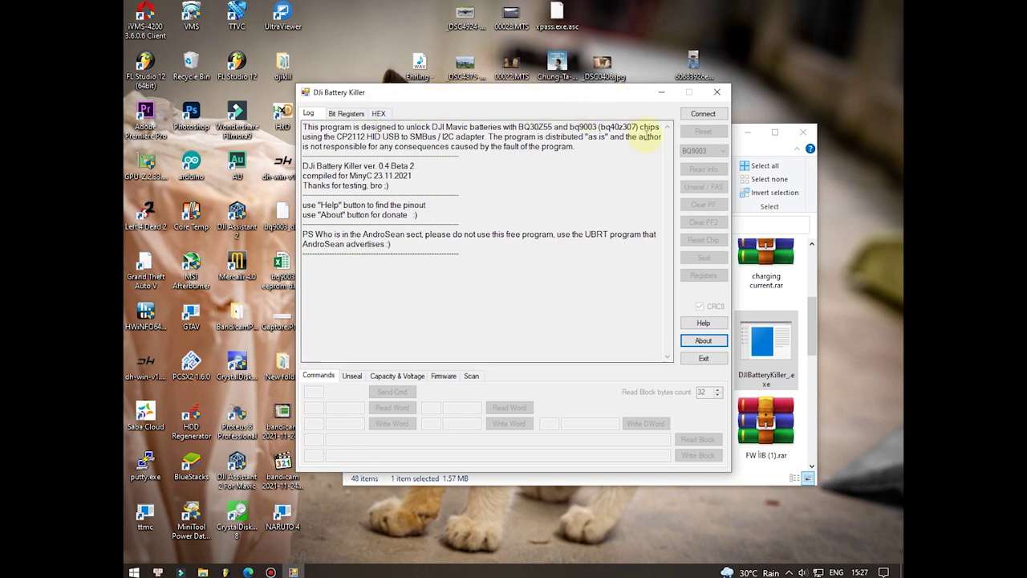
Step: Connect to the CP2112 adapter and read the BQ9003 battery's information into the log
click(703, 113)
click(718, 133)
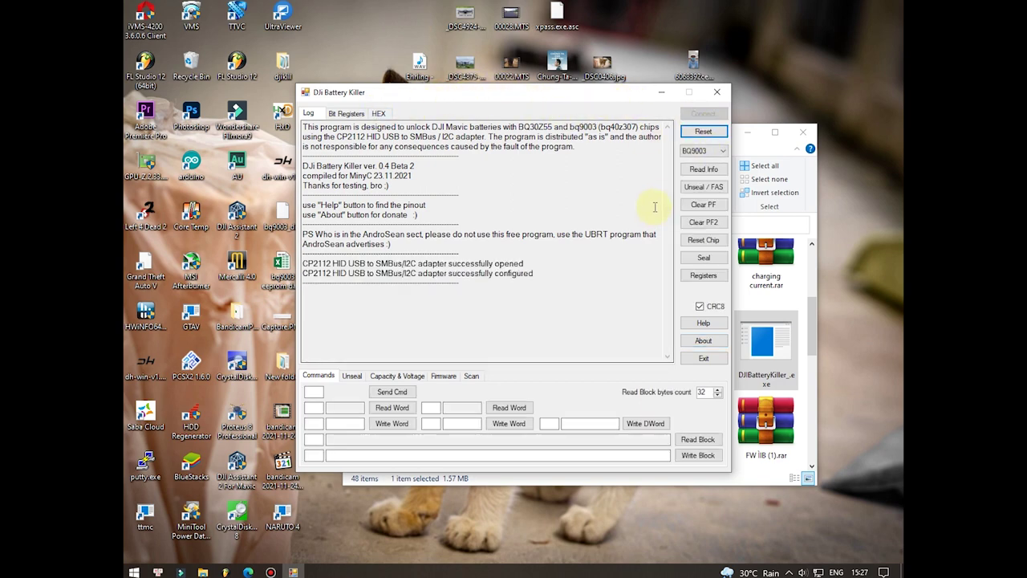
click(697, 170)
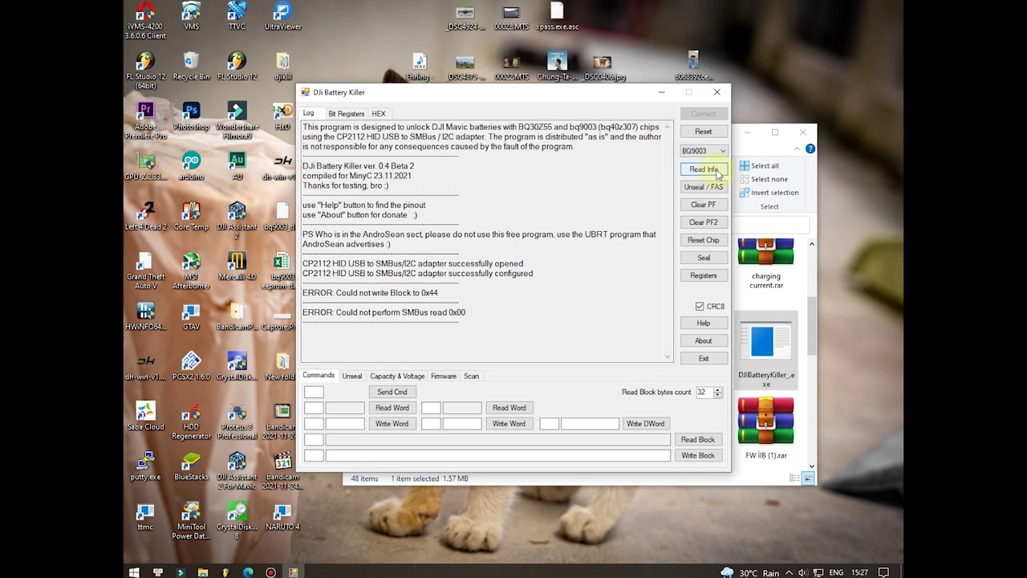
click(704, 169)
scroll(449, 217, up, 6)
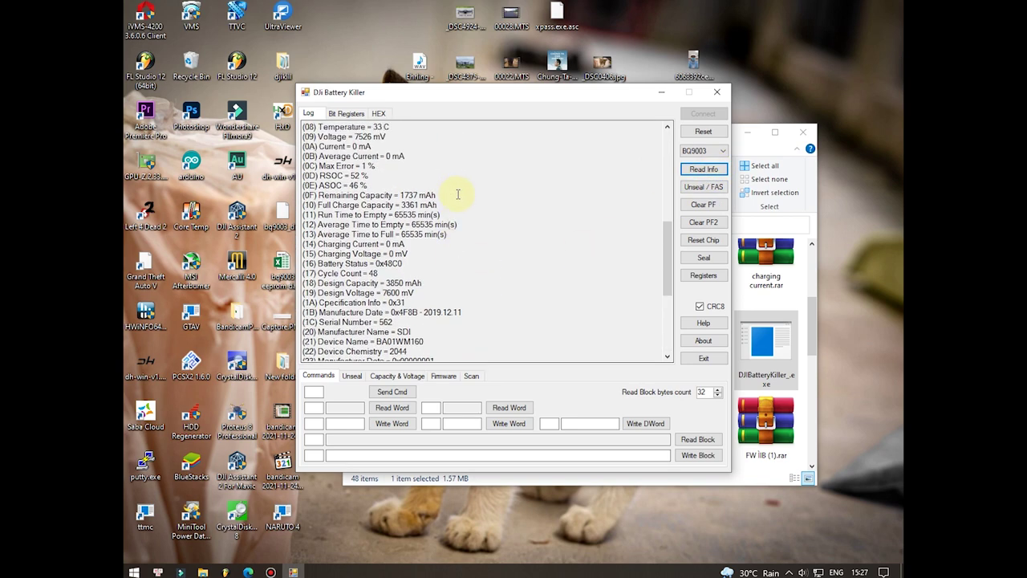
scroll(462, 200, up, 5)
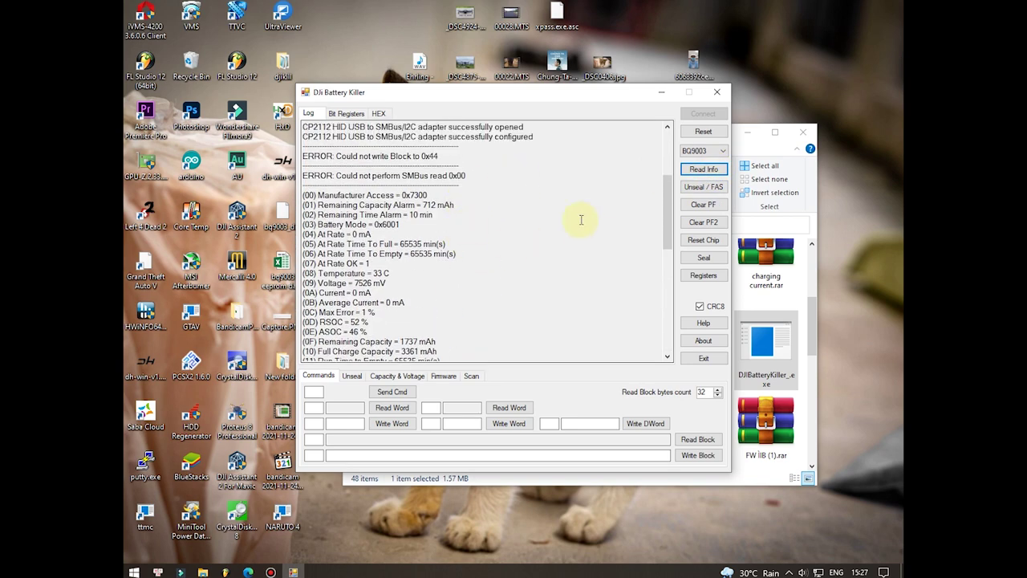
drag(468, 92, 446, 58)
scroll(349, 130, down, 1)
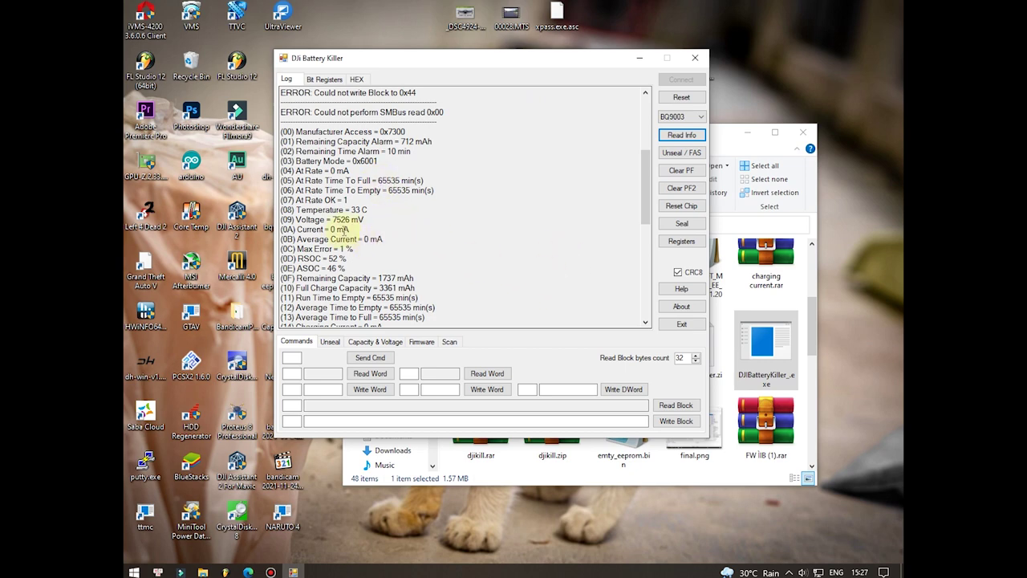
Step: Load the battery's bit registers and inspect the flags in the register table
click(332, 83)
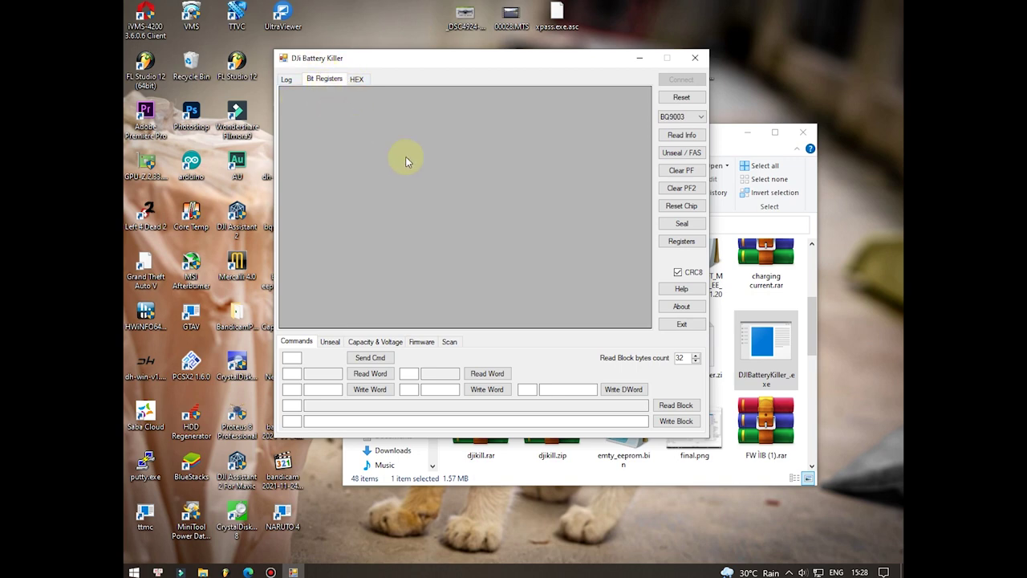
click(683, 242)
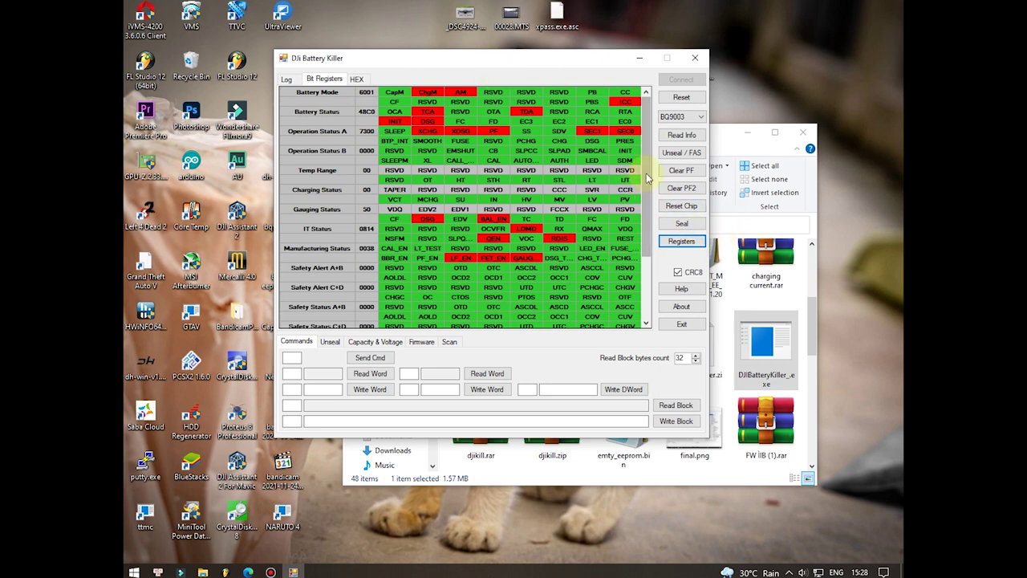
mouse_move(647, 161)
mouse_down()
mouse_move(646, 238)
mouse_move(647, 160)
mouse_up()
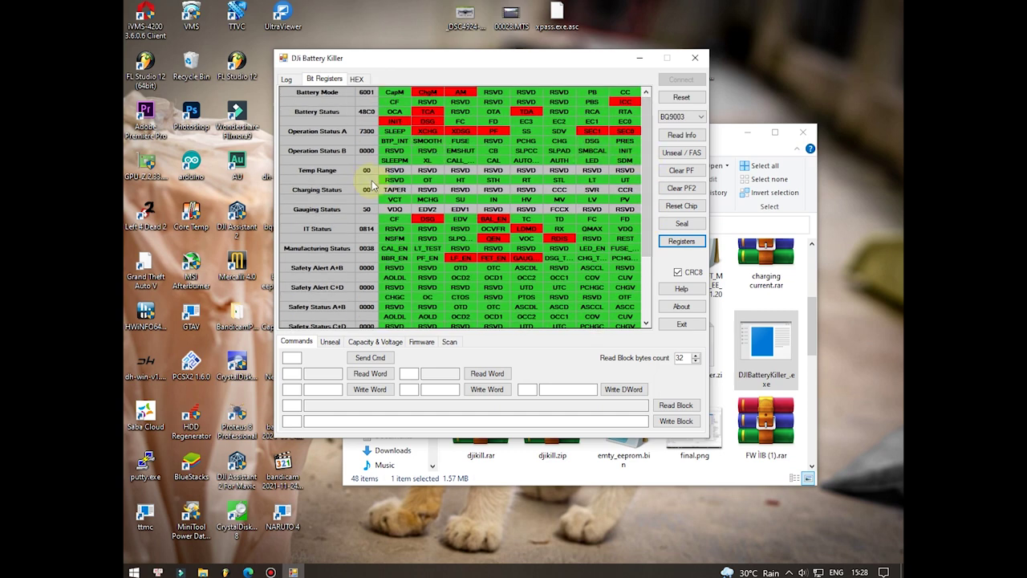
click(394, 218)
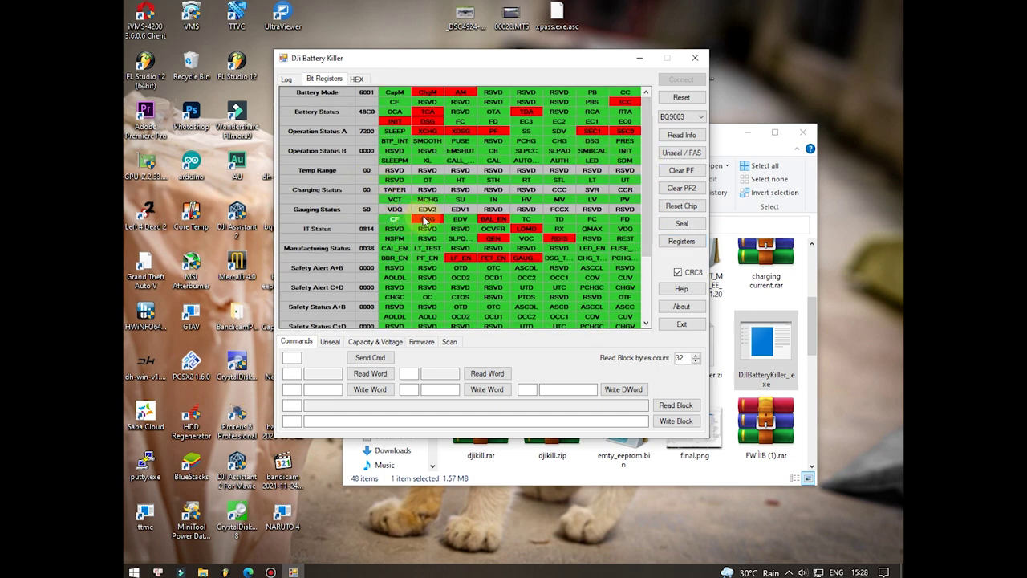
click(459, 161)
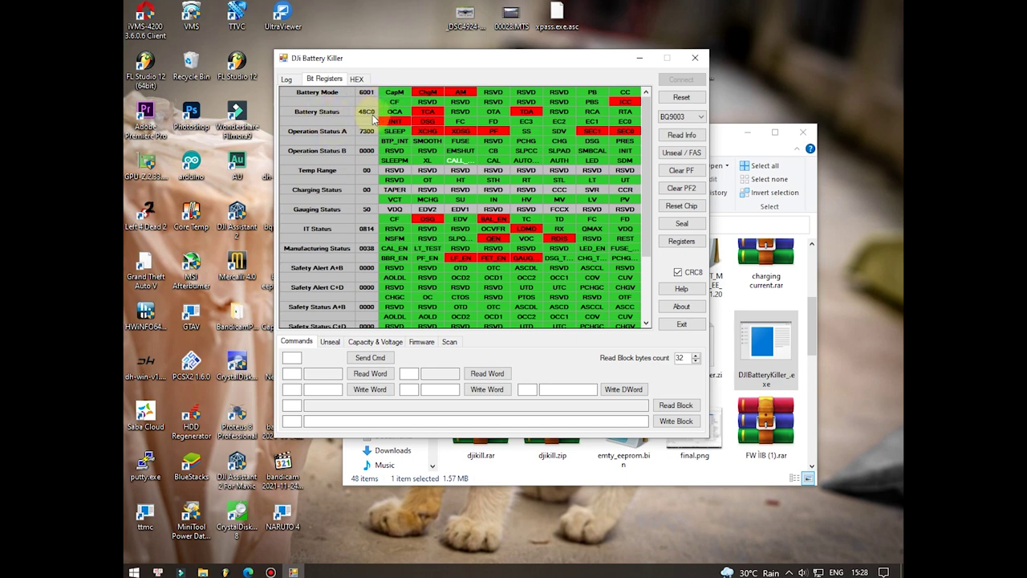
Step: Compare the Battery Status value in the log with the bit registers and examine the PF flag
click(287, 79)
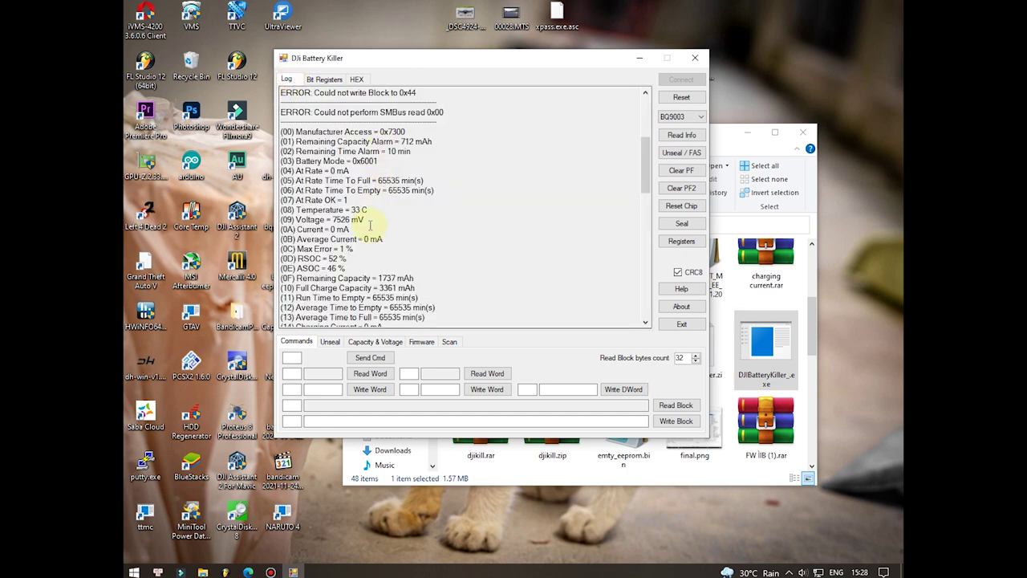
scroll(370, 224, down, 6)
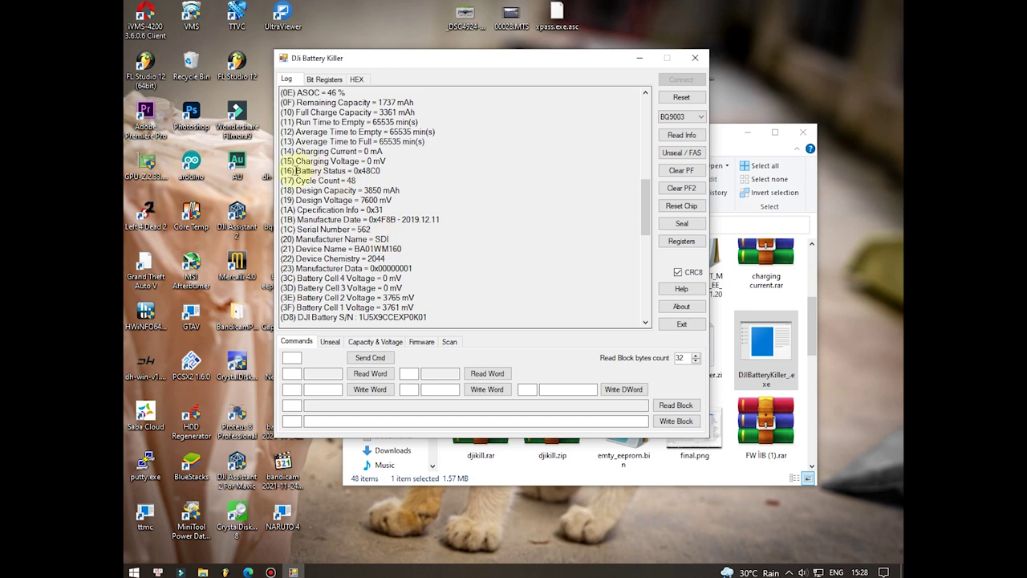
drag(281, 171, 404, 177)
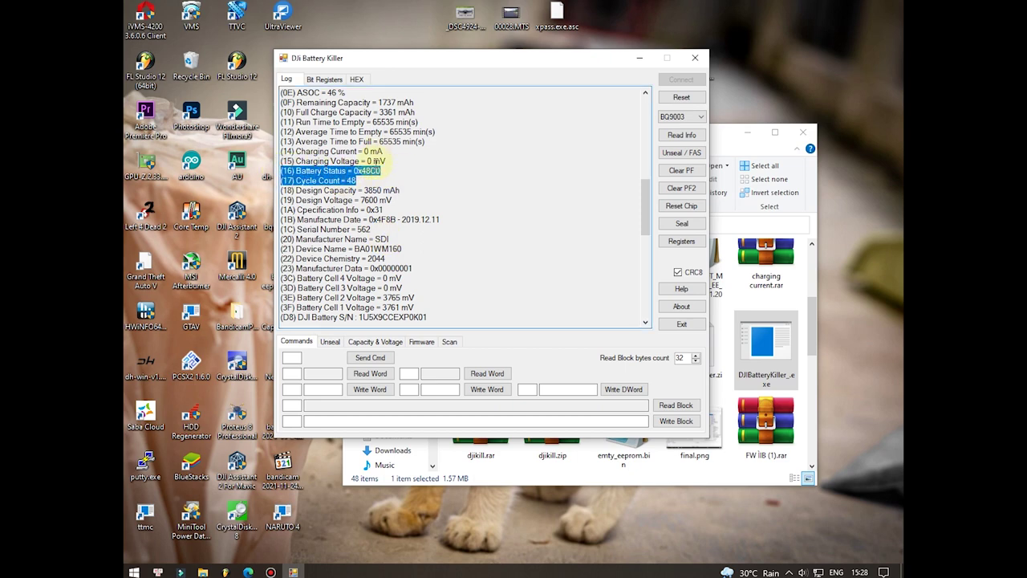
click(388, 169)
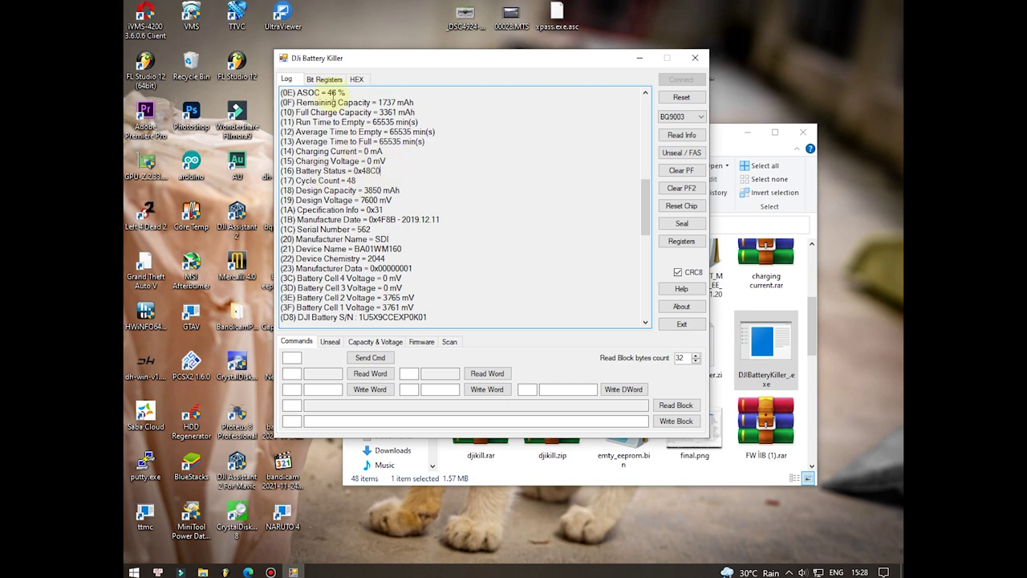
click(324, 79)
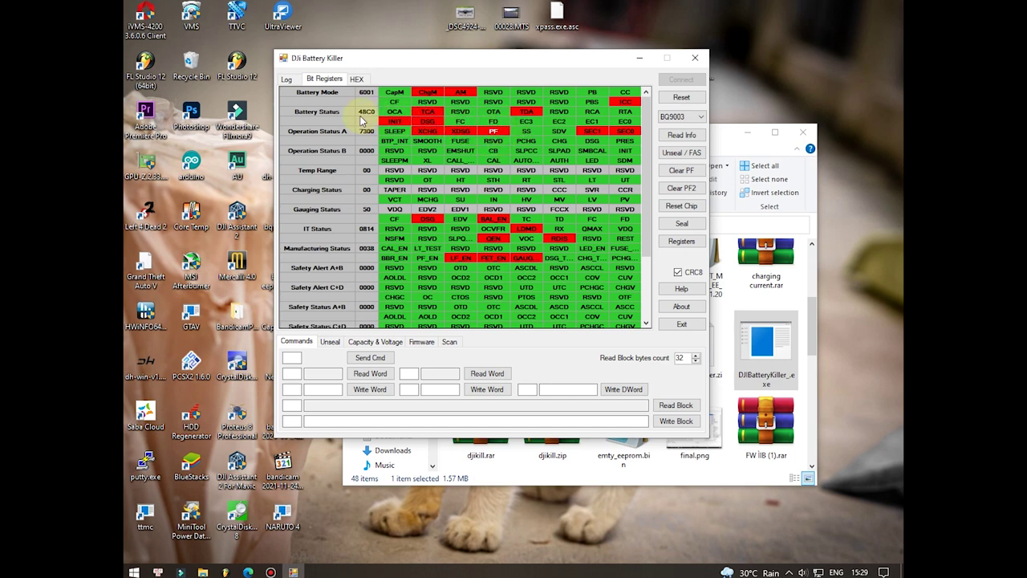
click(495, 133)
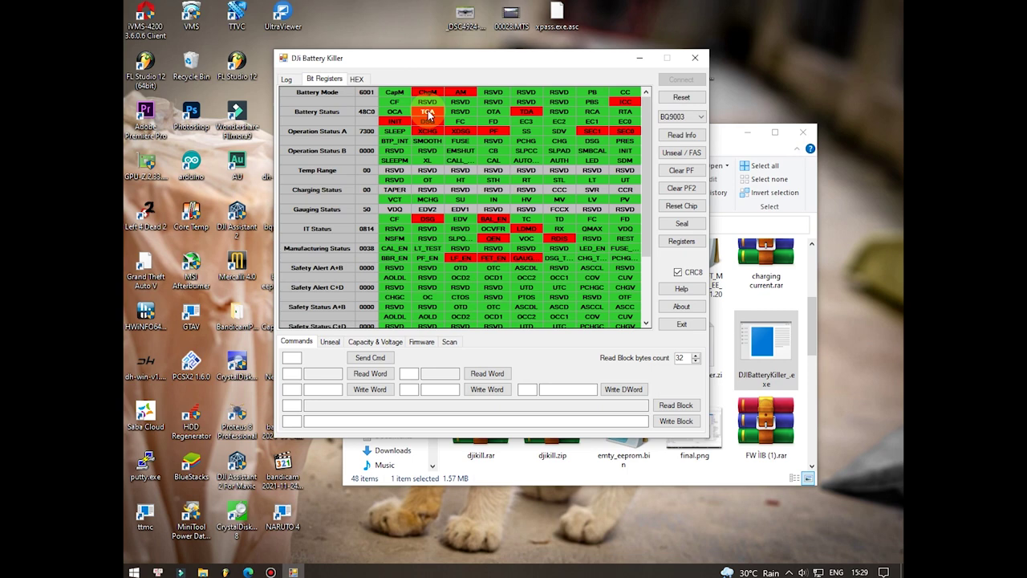
Step: Read the battery information again and review the new entries in the log
click(287, 79)
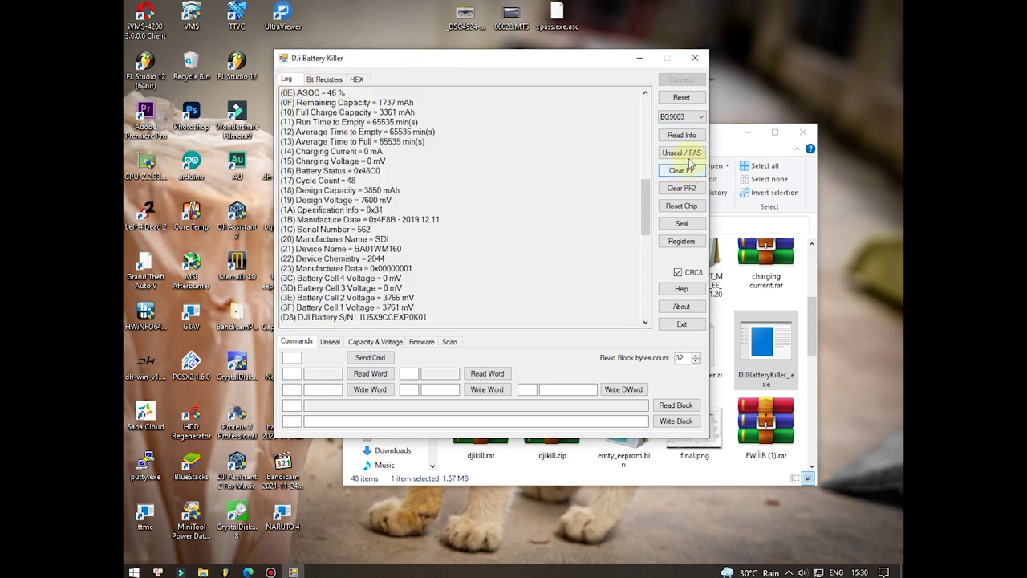
click(682, 135)
scroll(483, 216, up, 5)
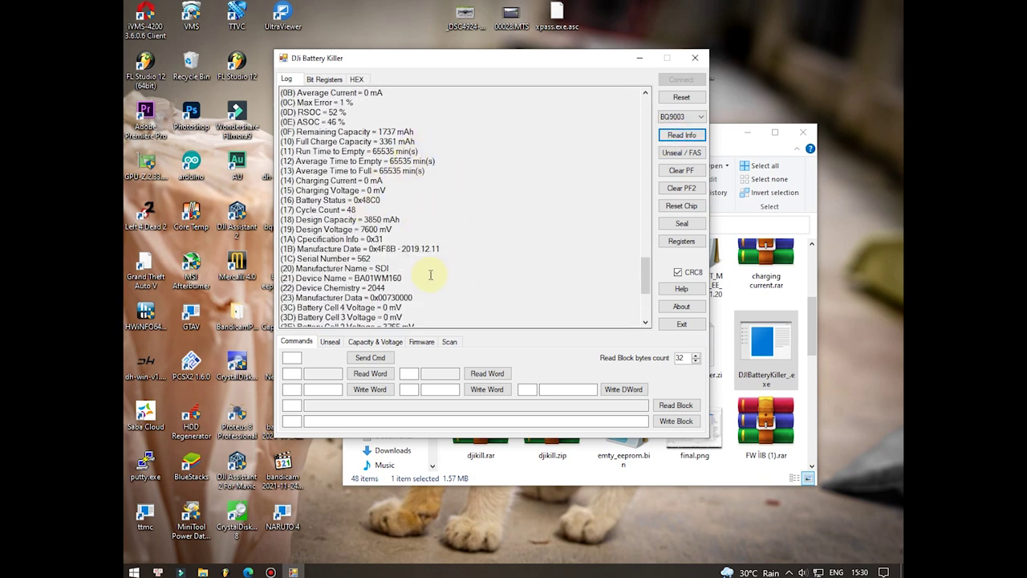
scroll(406, 239, down, 2)
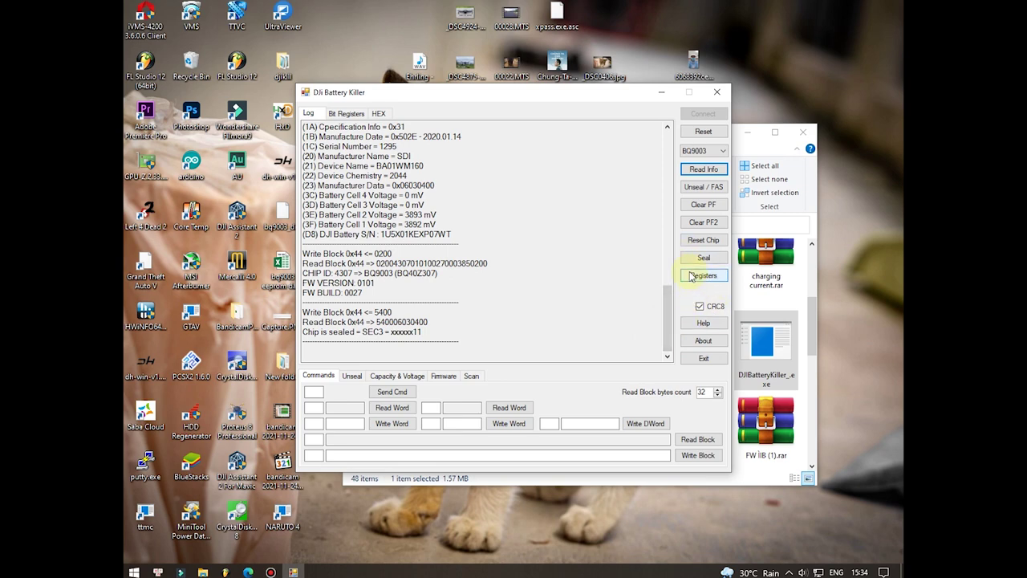
Step: Unseal the battery chip to full access (FAS) and highlight its security status line in the log
click(347, 114)
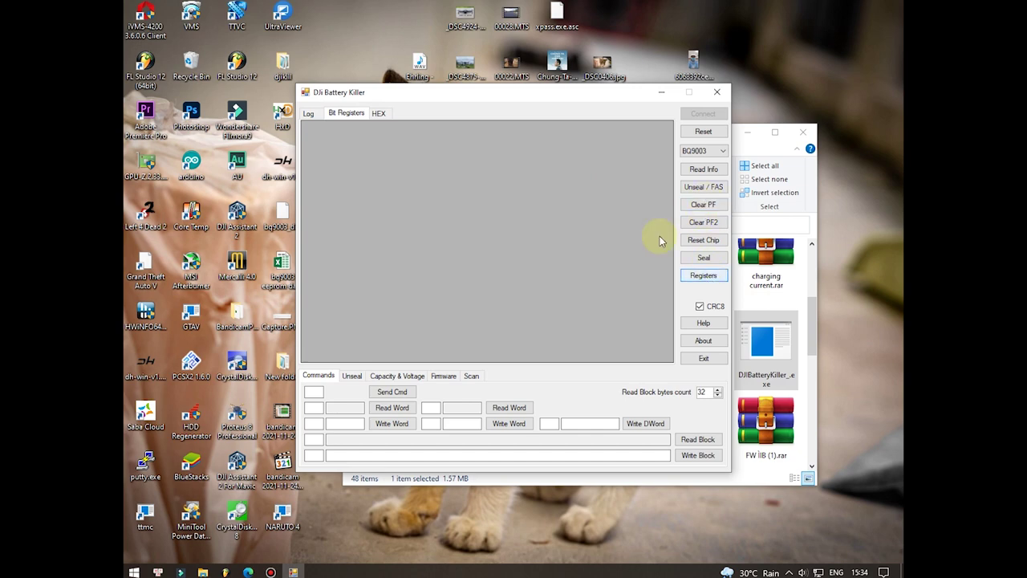
click(309, 113)
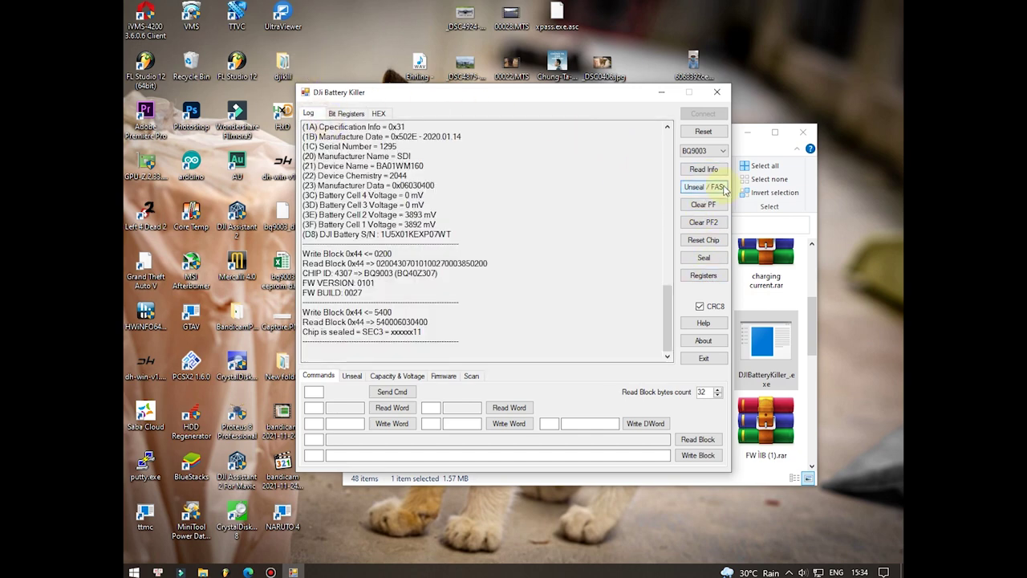
click(711, 190)
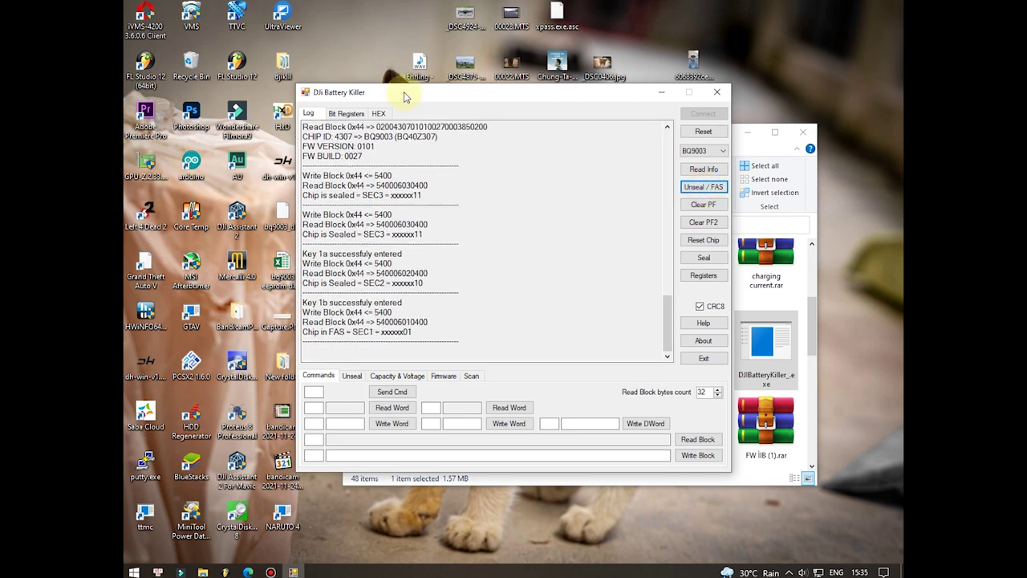
drag(417, 347, 303, 333)
click(416, 332)
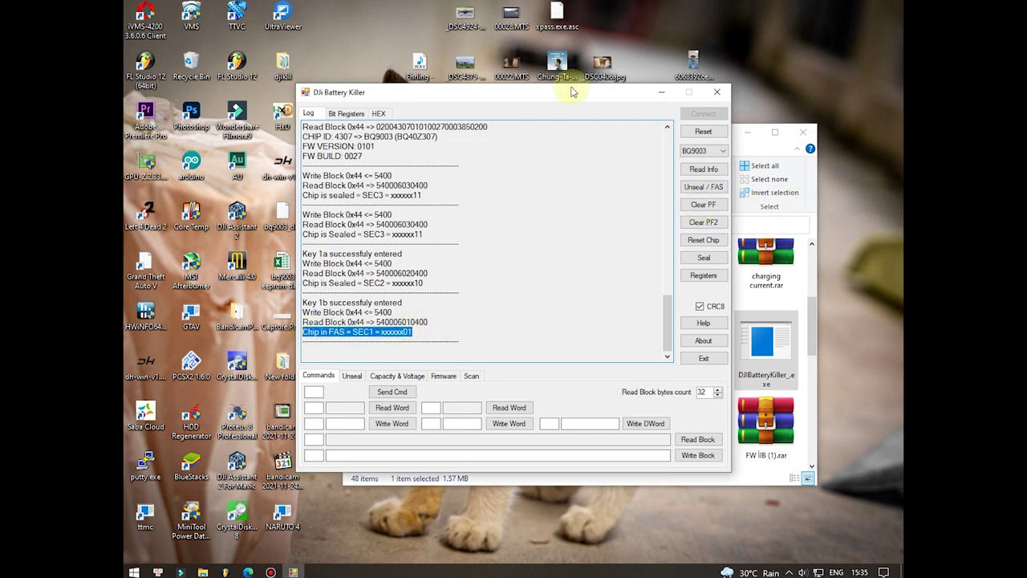
Step: Load the bit registers of the unsealed battery for inspection
click(342, 115)
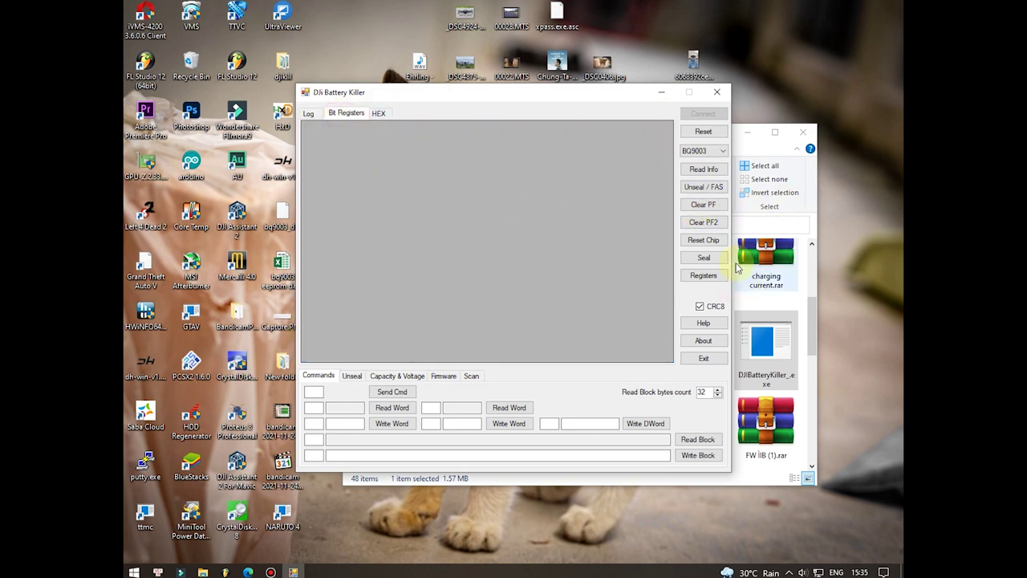
click(704, 278)
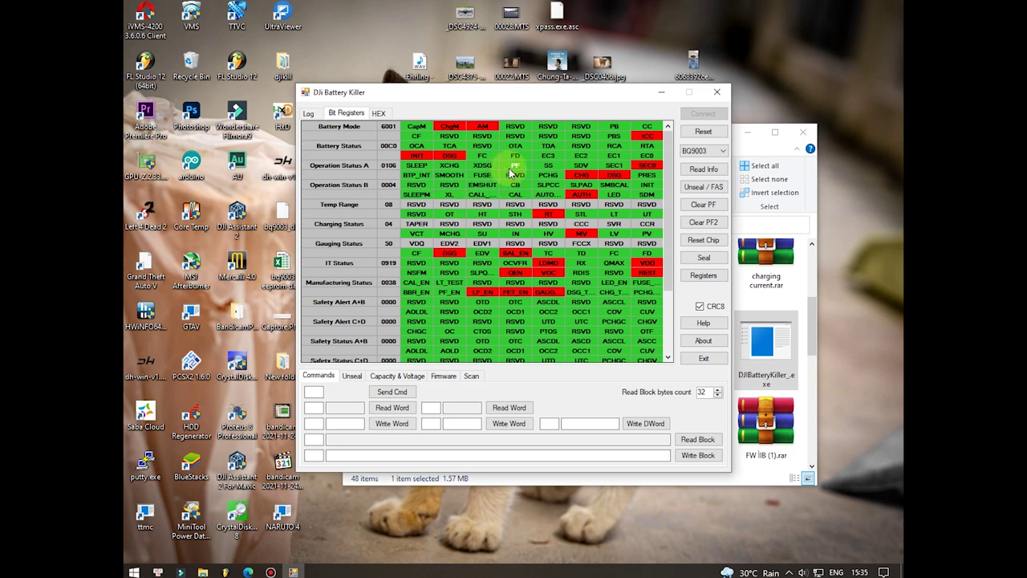
Step: Read the chip's memory range from 4000 to 5FFF into the hex view
click(378, 113)
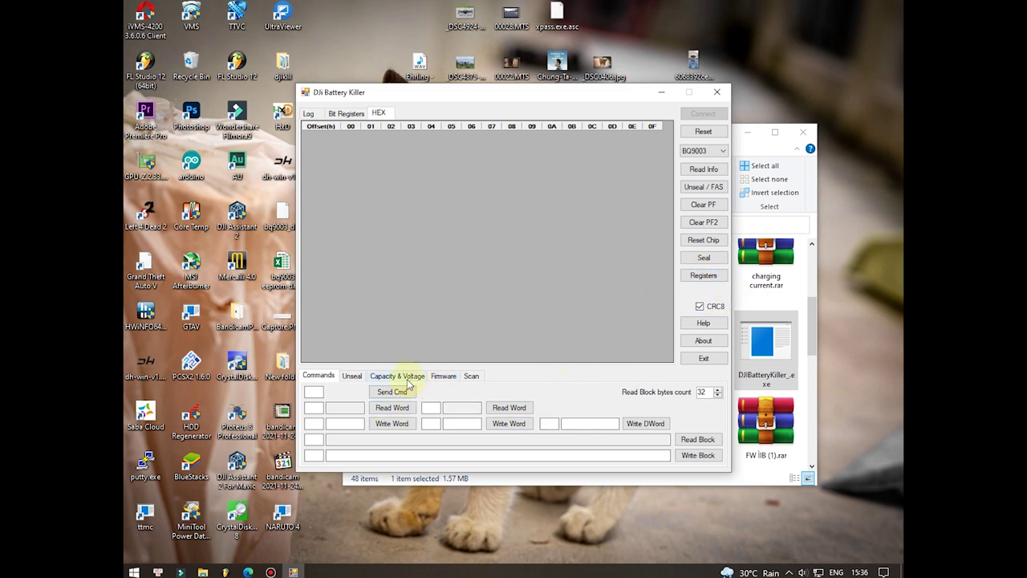
click(440, 377)
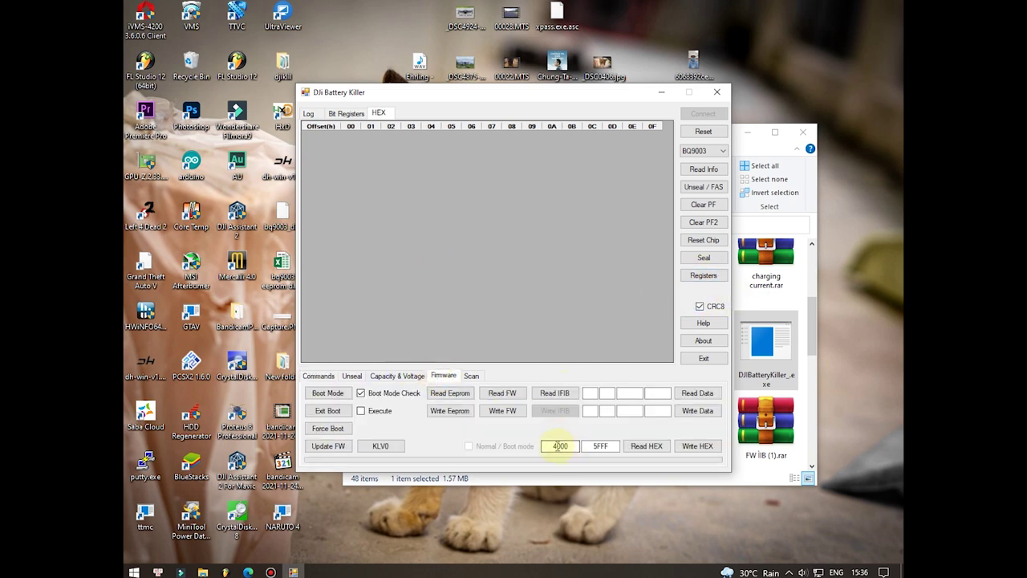
click(646, 448)
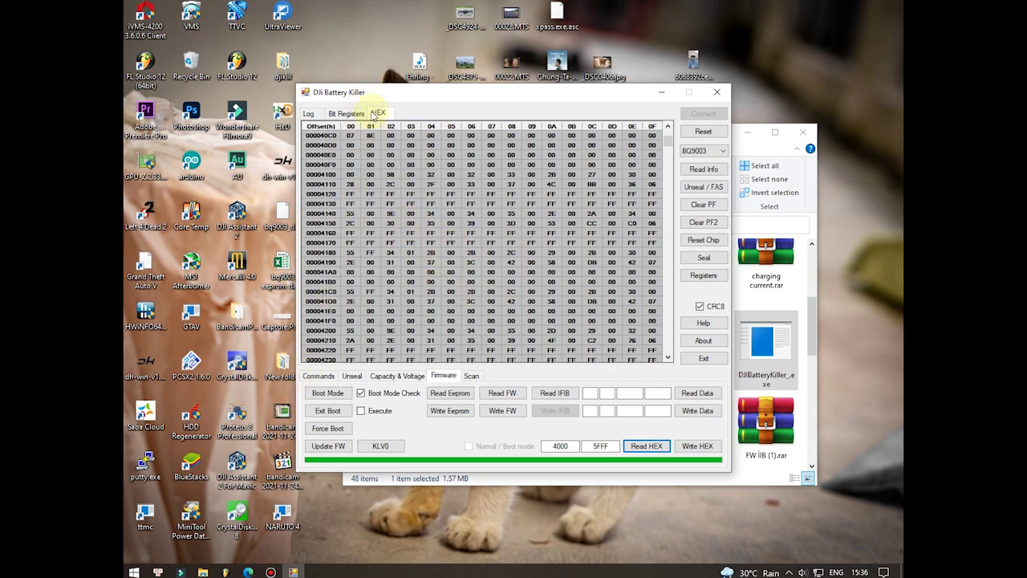
Step: Open the bq9003 eeprom database spreadsheet in Excel and locate the Vmax charg volt cell in row 800
click(376, 93)
drag(389, 97, 436, 103)
double_click(279, 261)
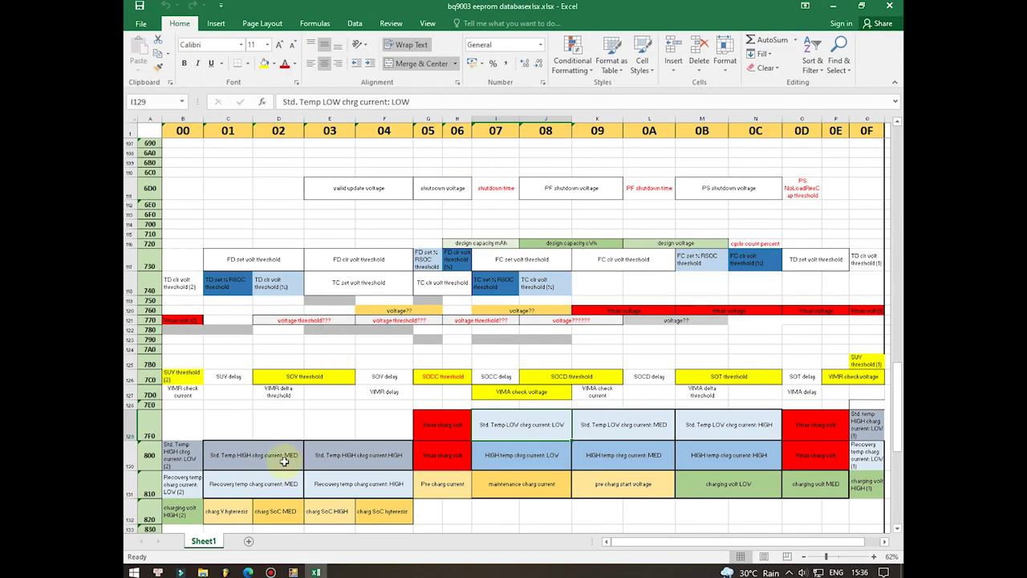
click(181, 133)
scroll(163, 166, up, 20)
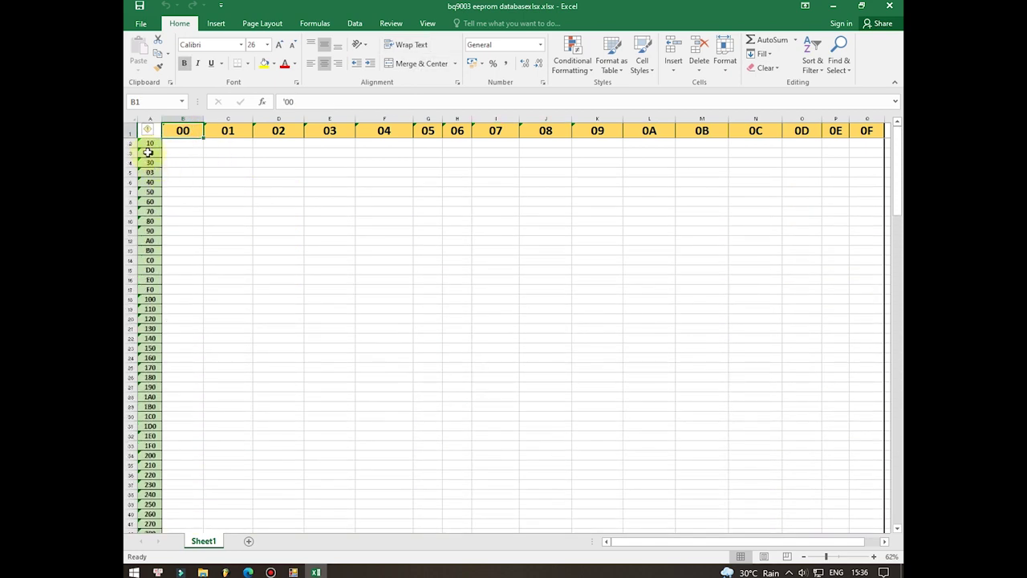
scroll(168, 255, down, 20)
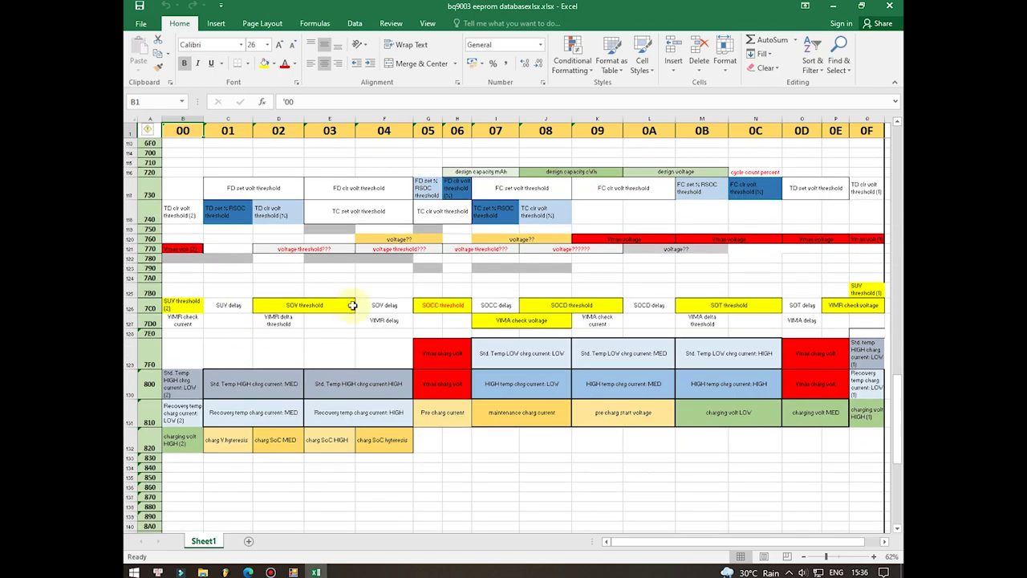
click(437, 389)
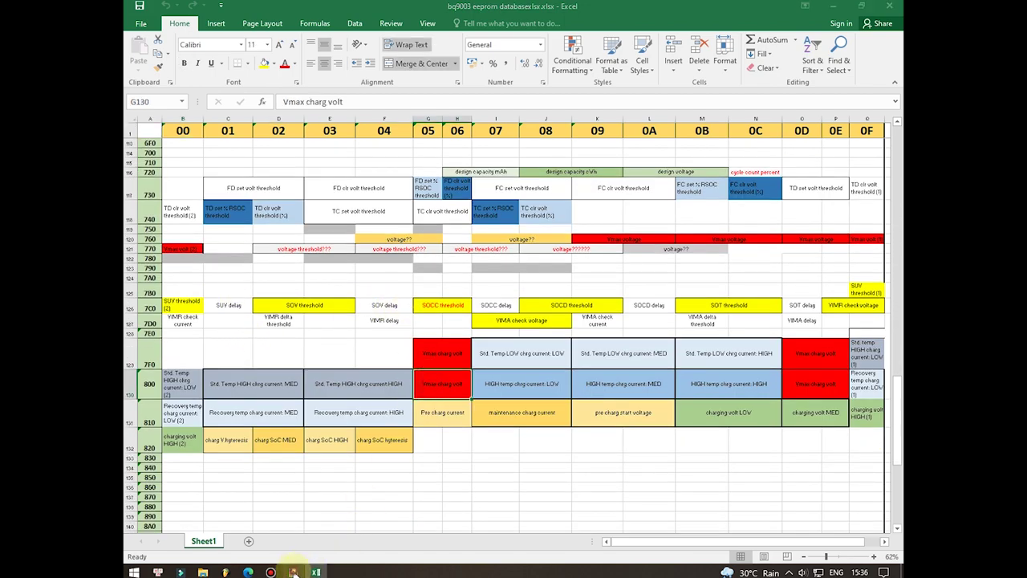
Step: Highlight a block of bytes in DJI Battery Killer's hex view and locate the Vmax charg volt cells of rows 7F0 and 800 in Excel
click(294, 572)
drag(496, 286, 686, 354)
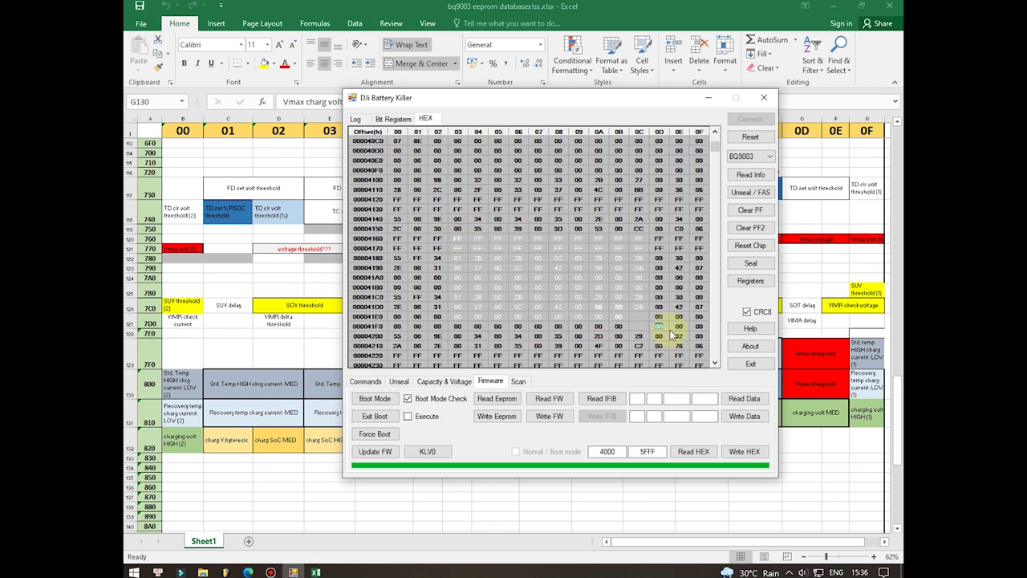
click(189, 386)
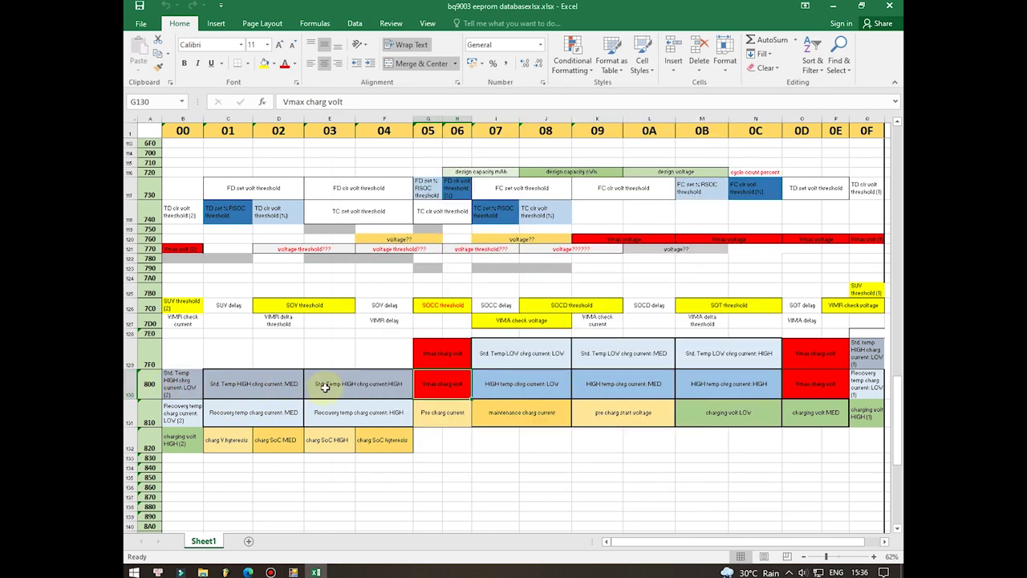
click(450, 357)
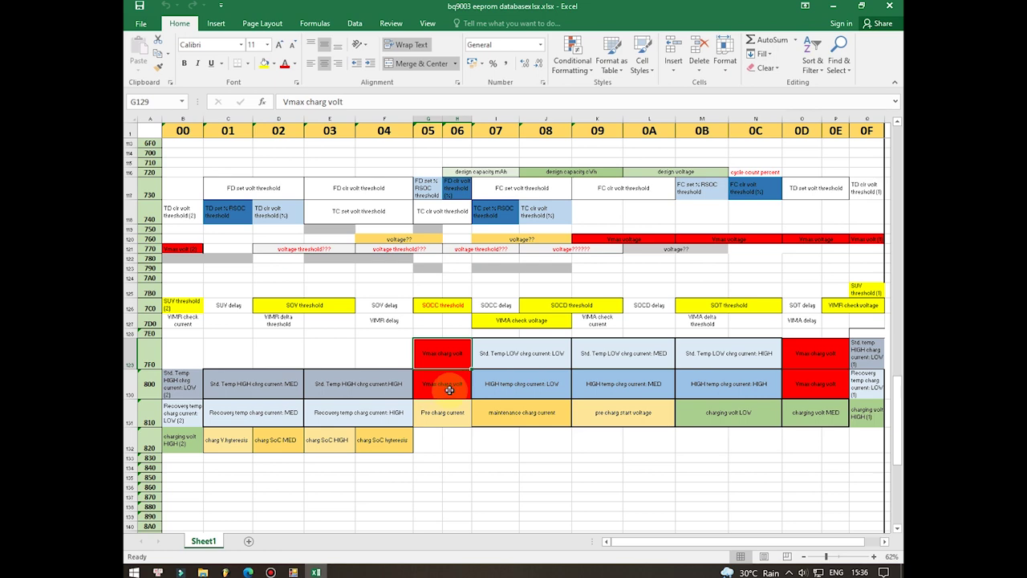
click(454, 384)
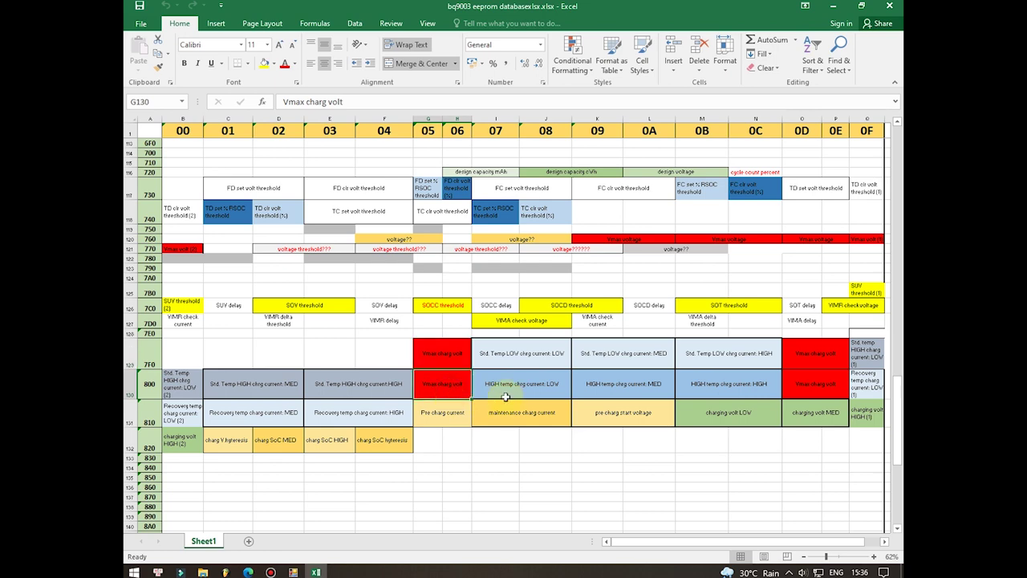
click(808, 360)
click(809, 374)
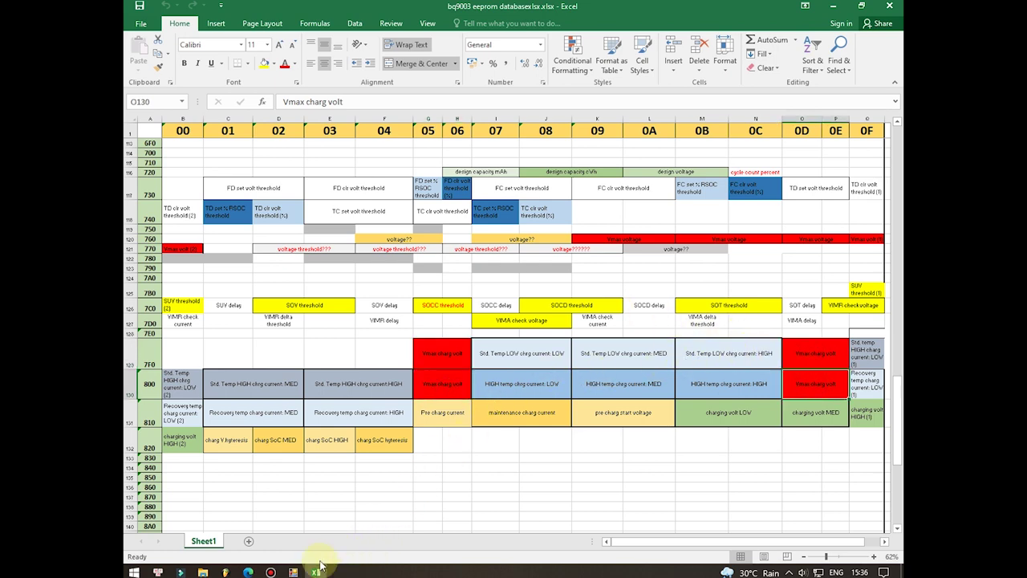
Step: Switch to DJI Battery Killer and highlight blocks of bytes between offsets 4280 and 4310 in the hex view
click(293, 572)
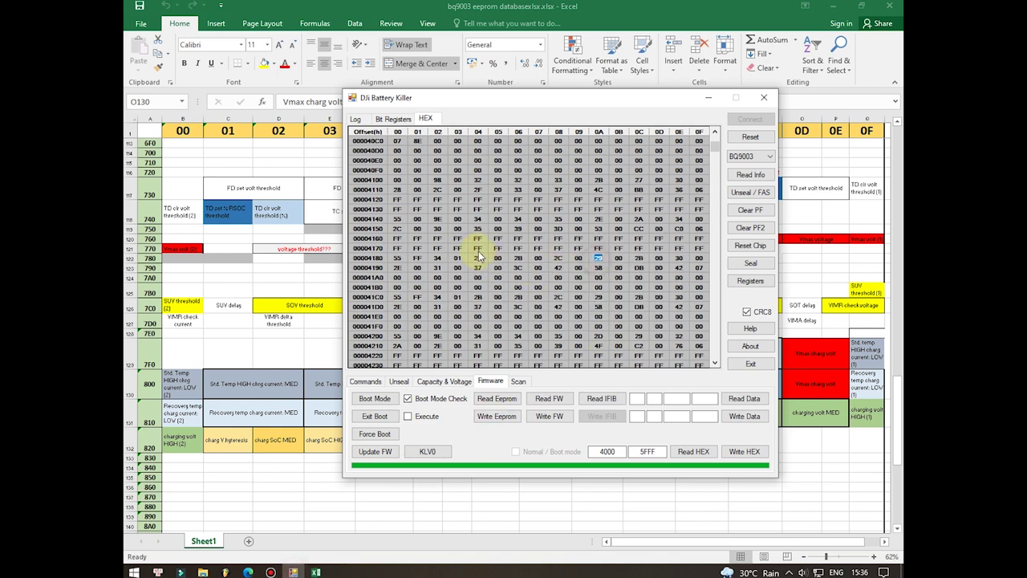
drag(539, 326, 538, 355)
scroll(545, 317, down, 5)
scroll(544, 317, down, 2)
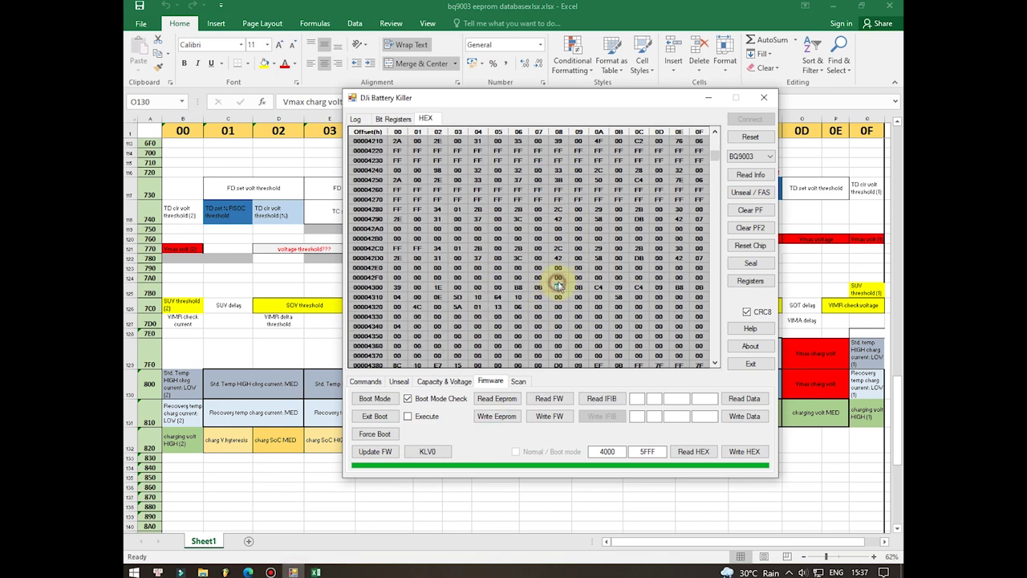
drag(559, 277, 592, 299)
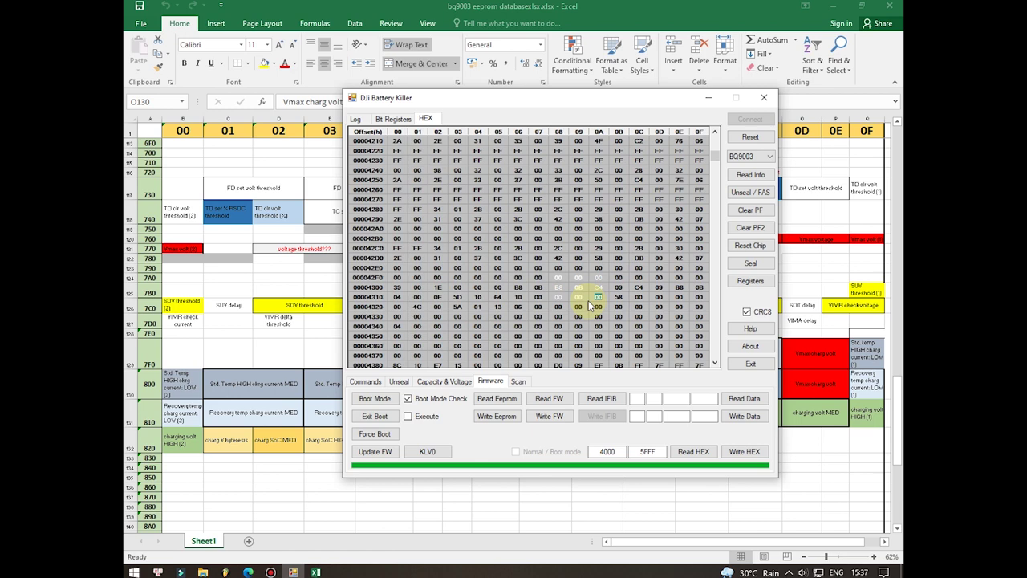
drag(578, 277, 537, 209)
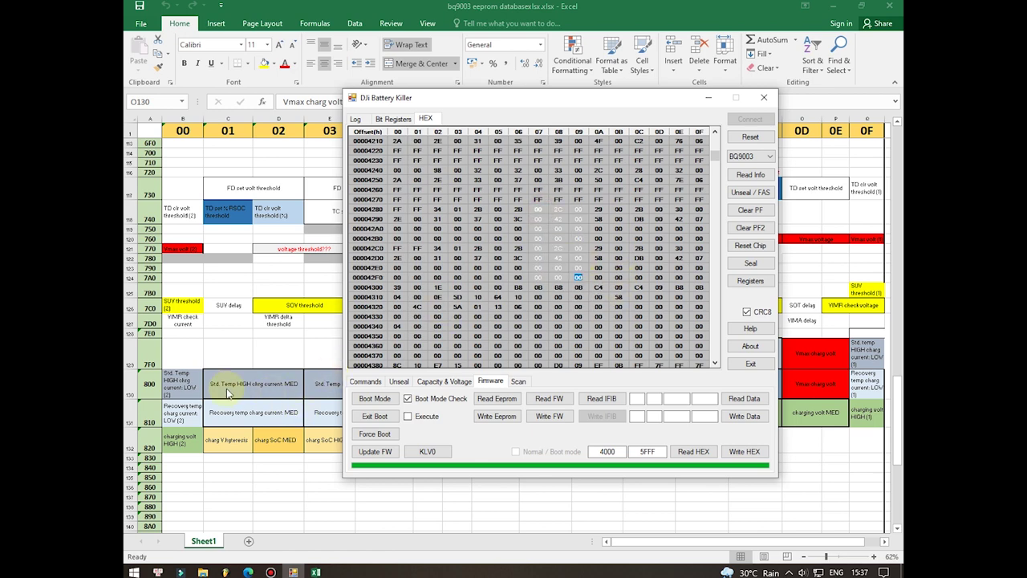
Step: Switch to the Excel EEPROM map and examine the SOCC, FD clr volt and TC threshold cells in rows 730 to 7C0
click(228, 393)
click(425, 308)
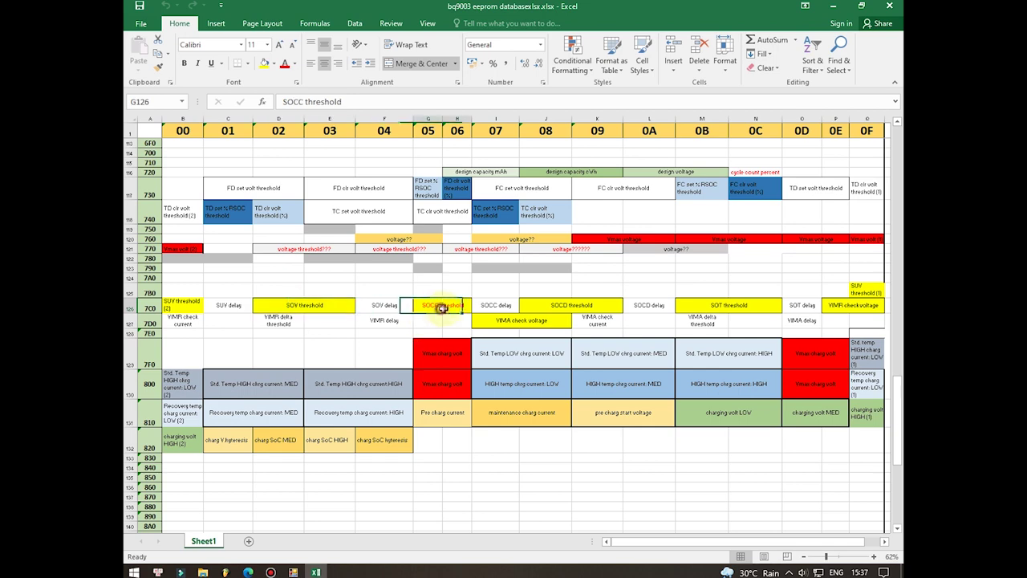
scroll(441, 309, up, 2)
click(352, 276)
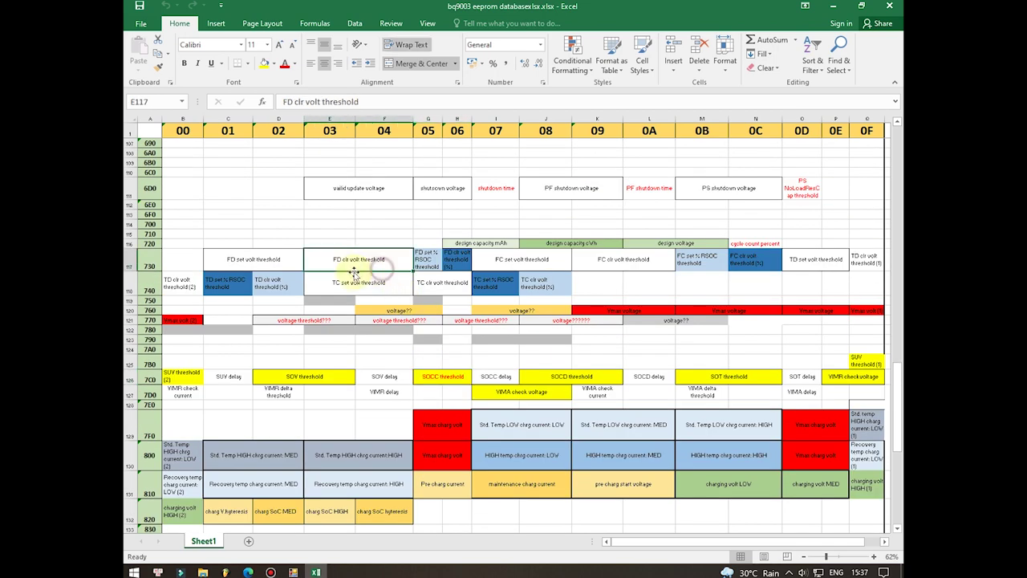
click(496, 282)
click(442, 283)
click(546, 282)
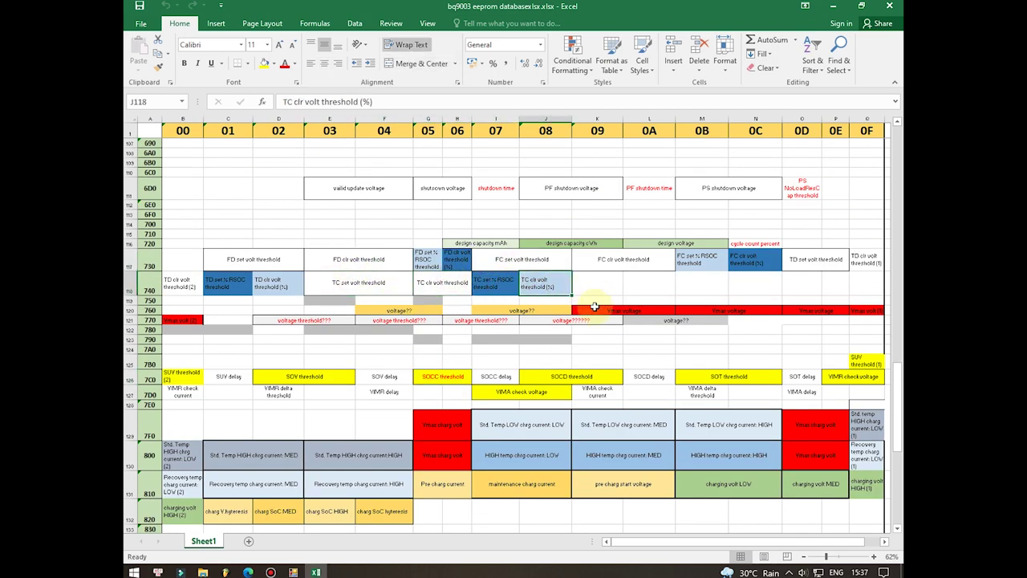
Step: Examine the Vmax voltage cells in row 760 and the charge voltage and HIGH charge current cells in rows 7F0 and 800
drag(594, 307, 624, 316)
click(790, 457)
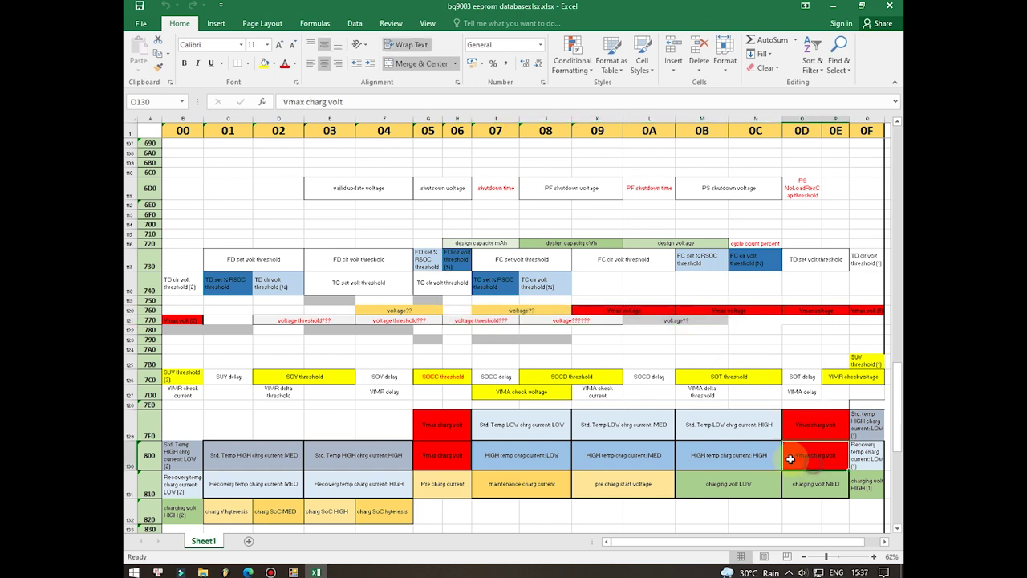
click(746, 457)
click(732, 429)
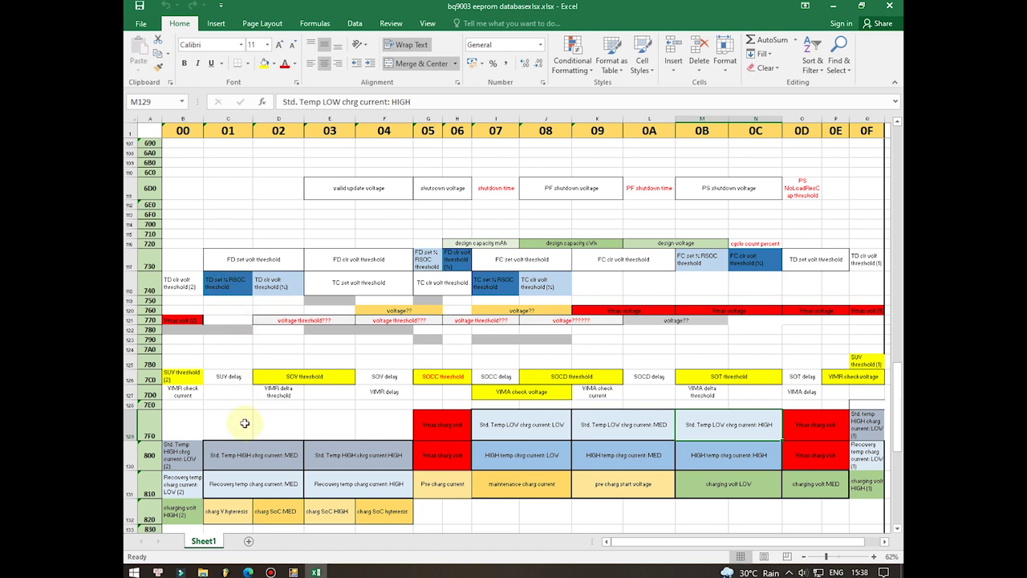
Step: Switch to DJI Battery Killer and view its capacity and voltage fields and its unseal key options
click(293, 571)
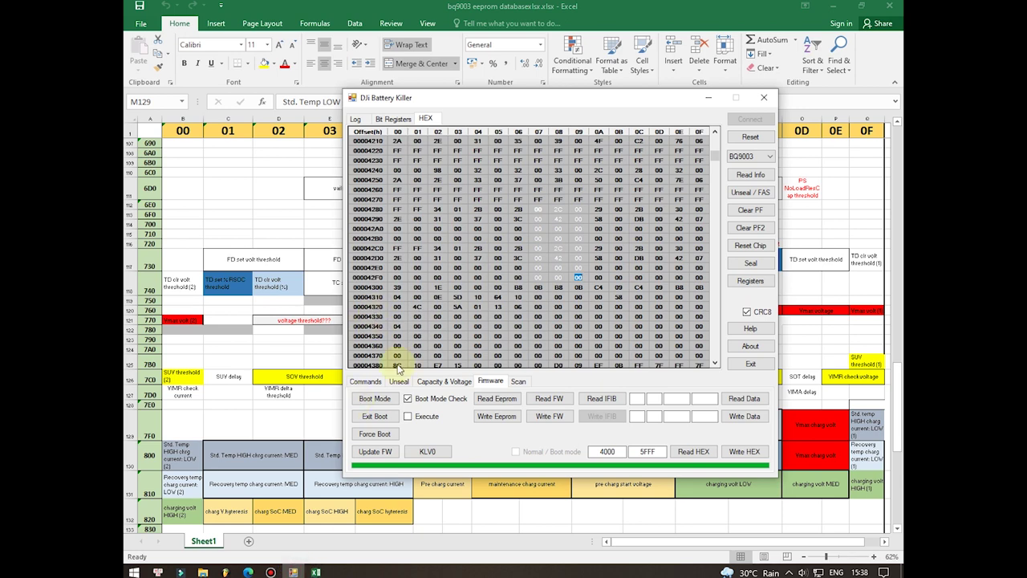
click(443, 385)
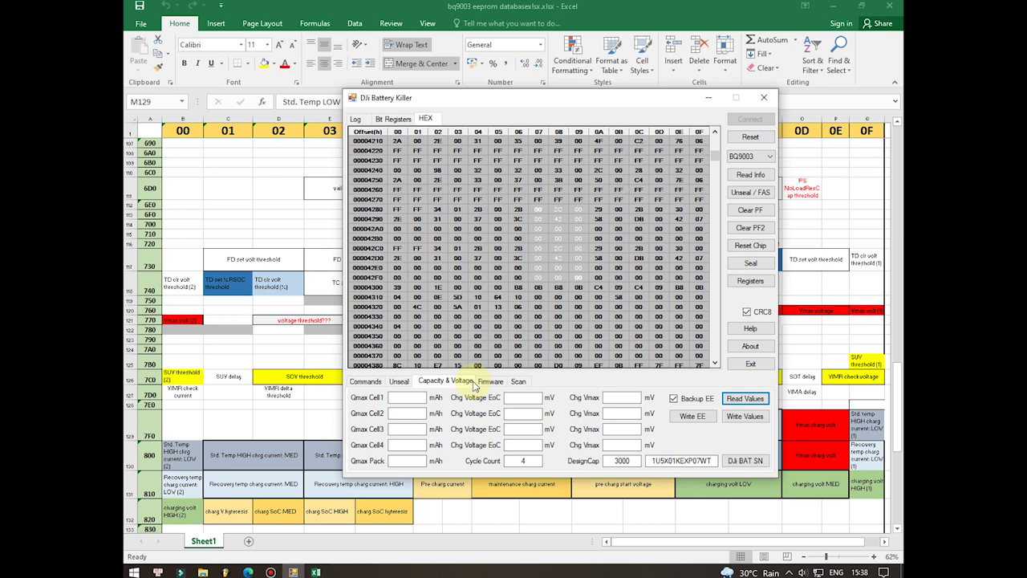
click(399, 381)
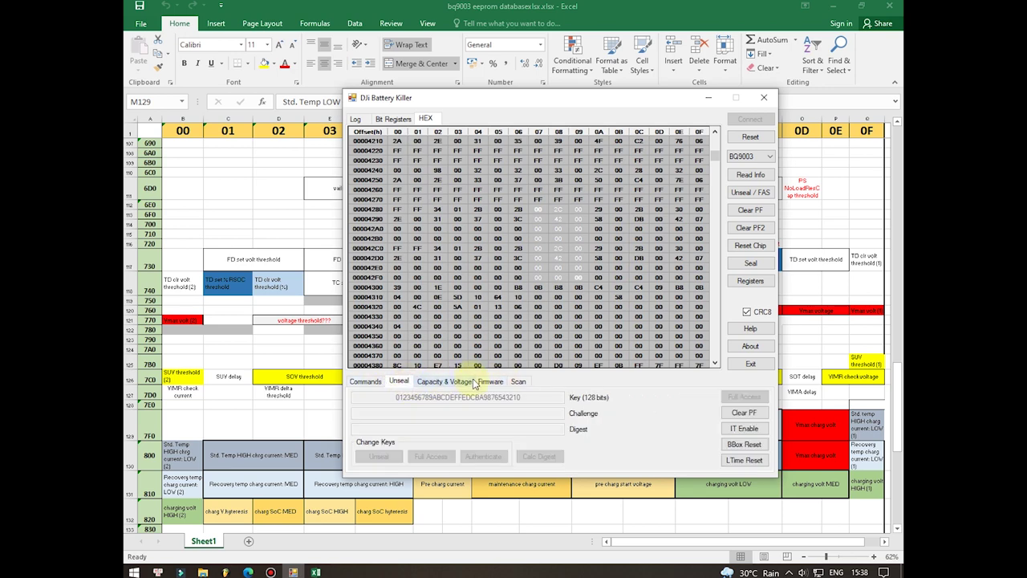
Step: Set the chip type to BQ30Z55 and display the bit registers
click(755, 157)
click(751, 166)
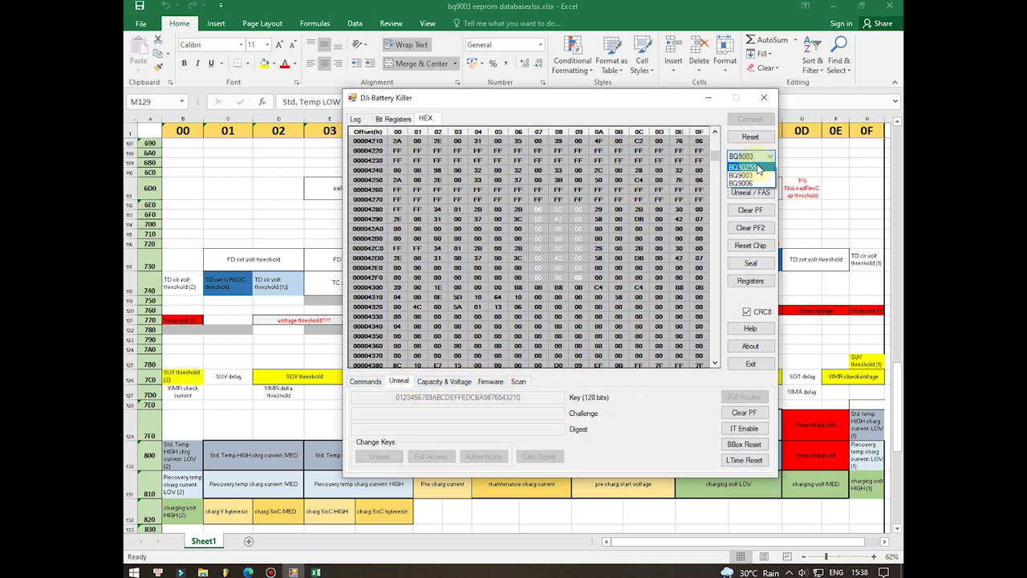
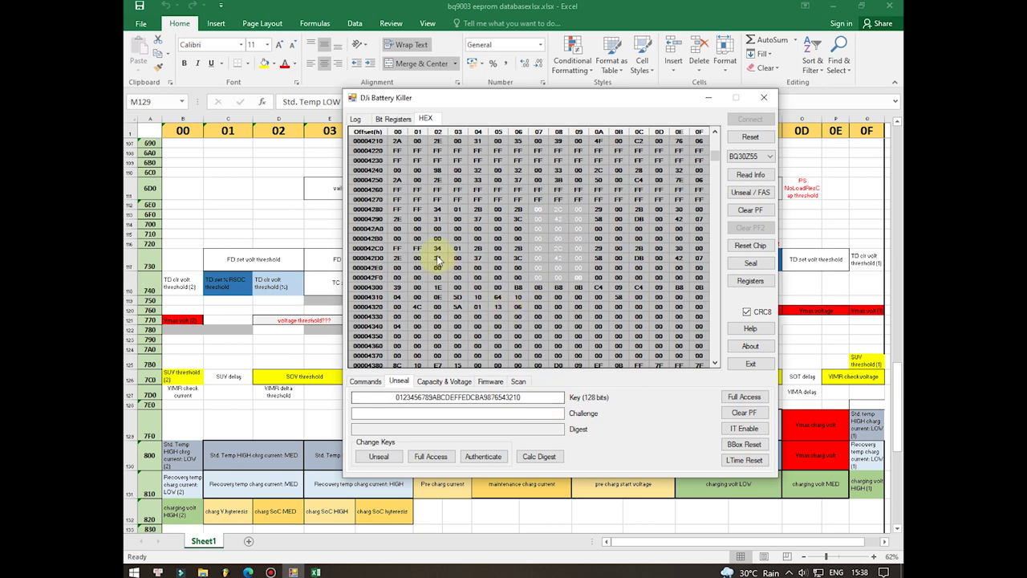
click(394, 118)
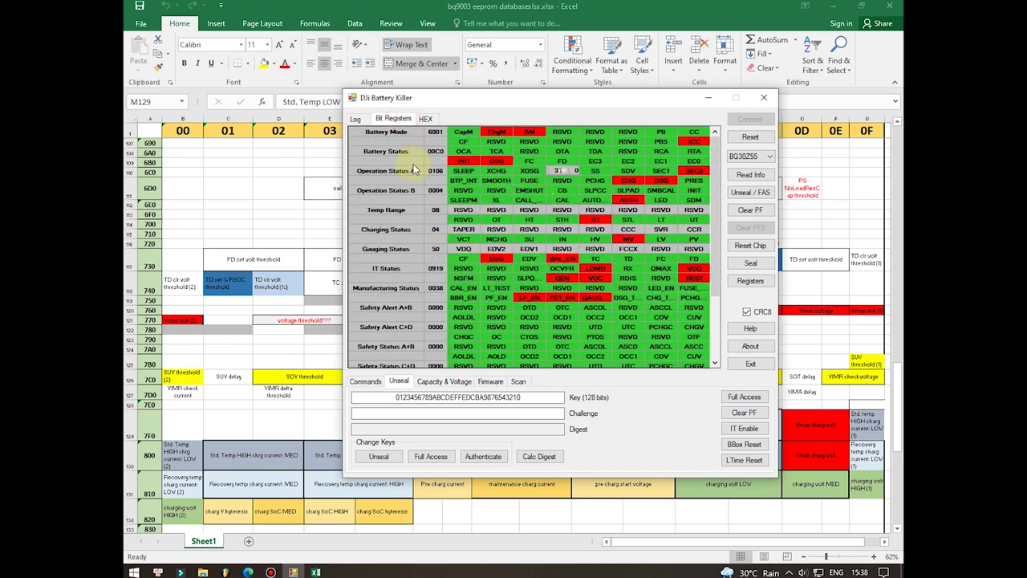